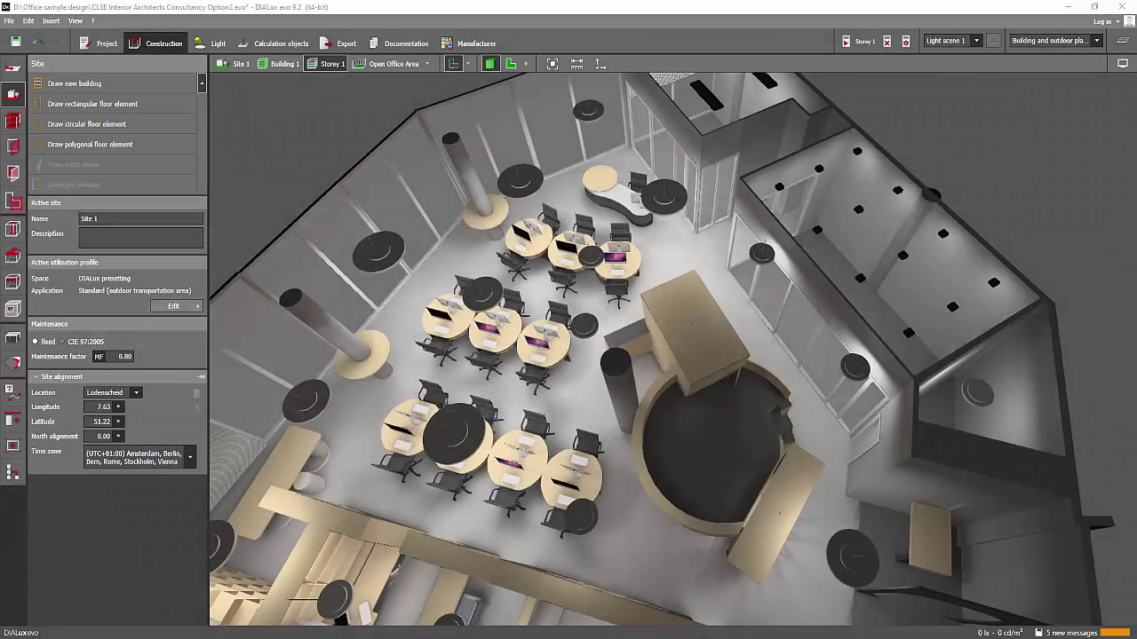
# Switch to the Horizon English School FF Lighting Layout in AutoCAD and examine the luminaire labels around the corridor junction, washrooms and meeting rooms
pyautogui.moveTo(482, 637)
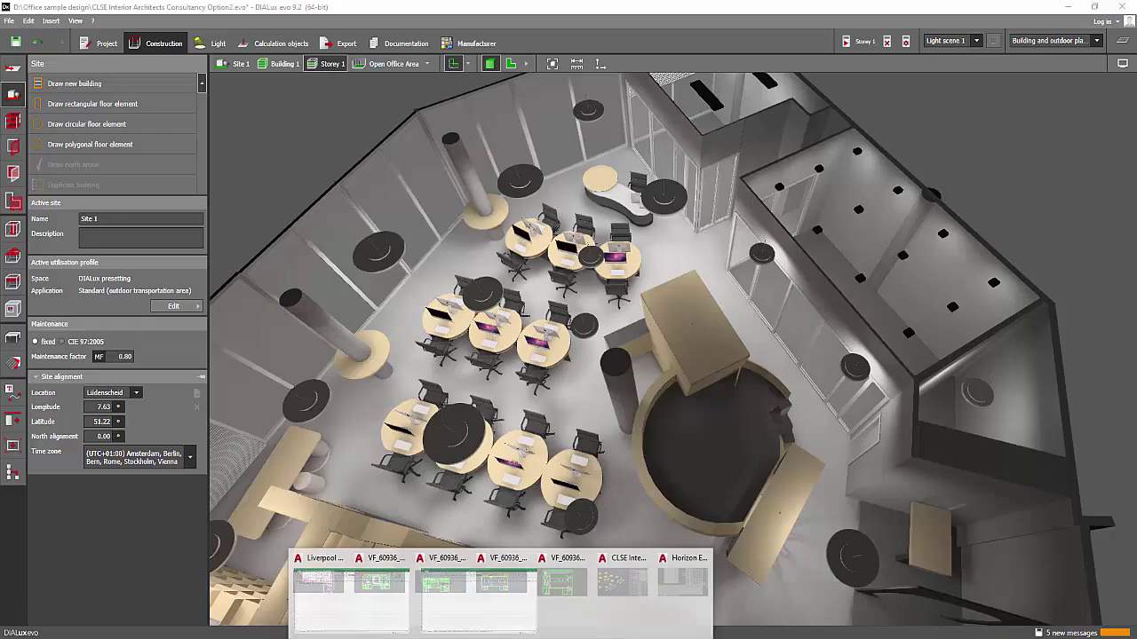
pyautogui.click(858, 613)
pyautogui.scroll(5, 696, 359)
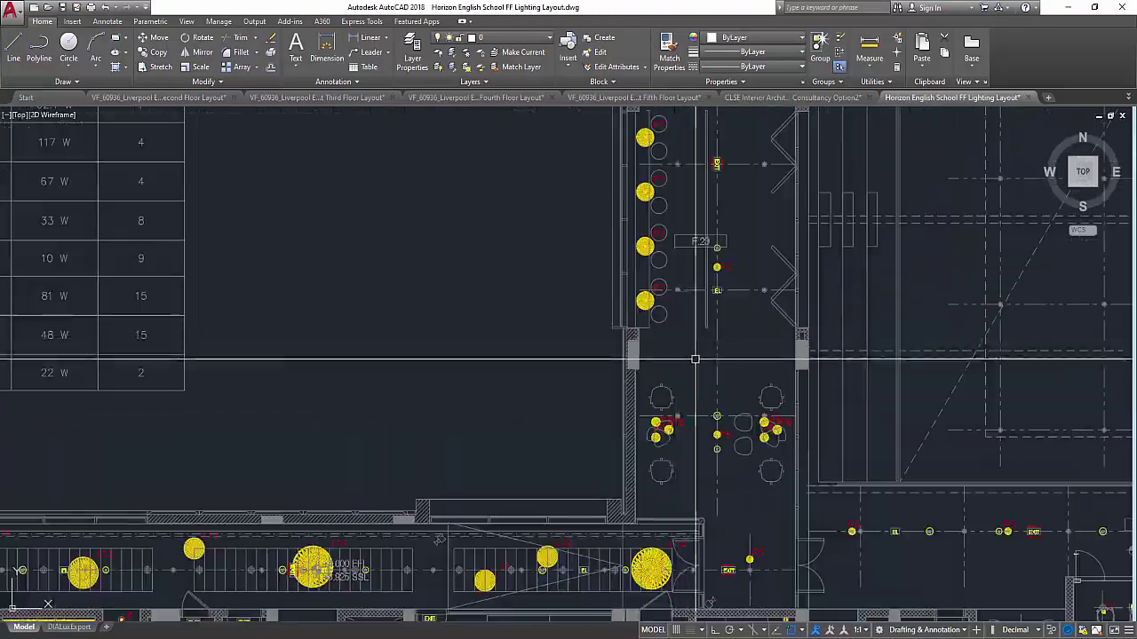
pyautogui.scroll(-3, 737, 442)
pyautogui.moveTo(738, 441); pyautogui.dragTo(693, 309, button='middle')
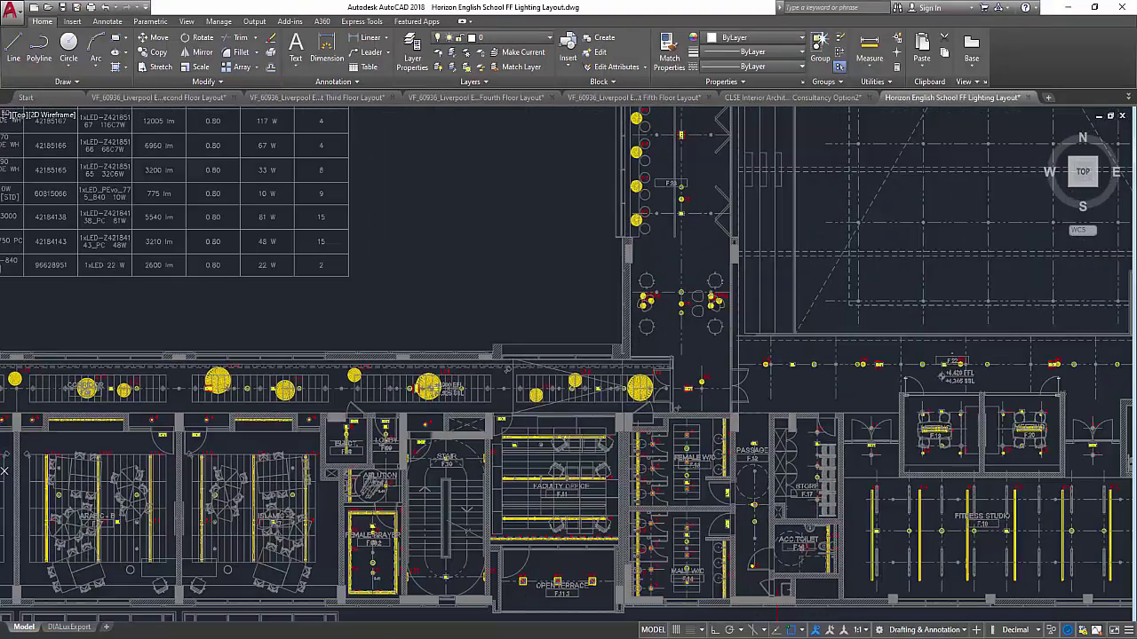
pyautogui.scroll(3, 773, 393)
pyautogui.scroll(2, 796, 391)
pyautogui.scroll(-4, 795, 391)
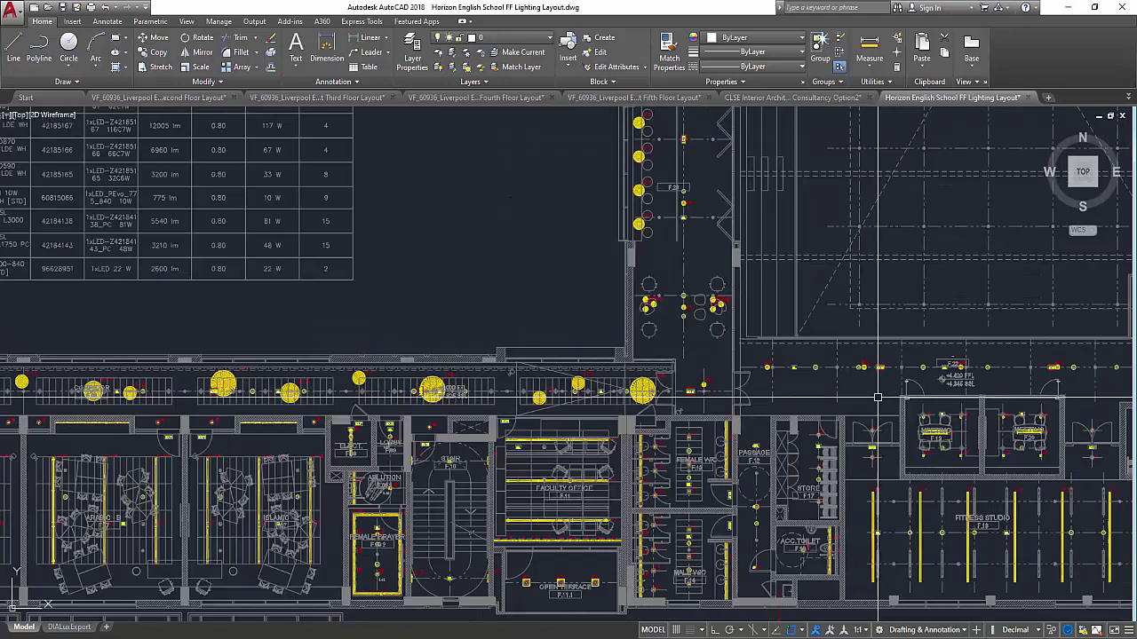
pyautogui.moveTo(878, 396); pyautogui.dragTo(790, 364, button='middle')
pyautogui.scroll(2, 768, 359)
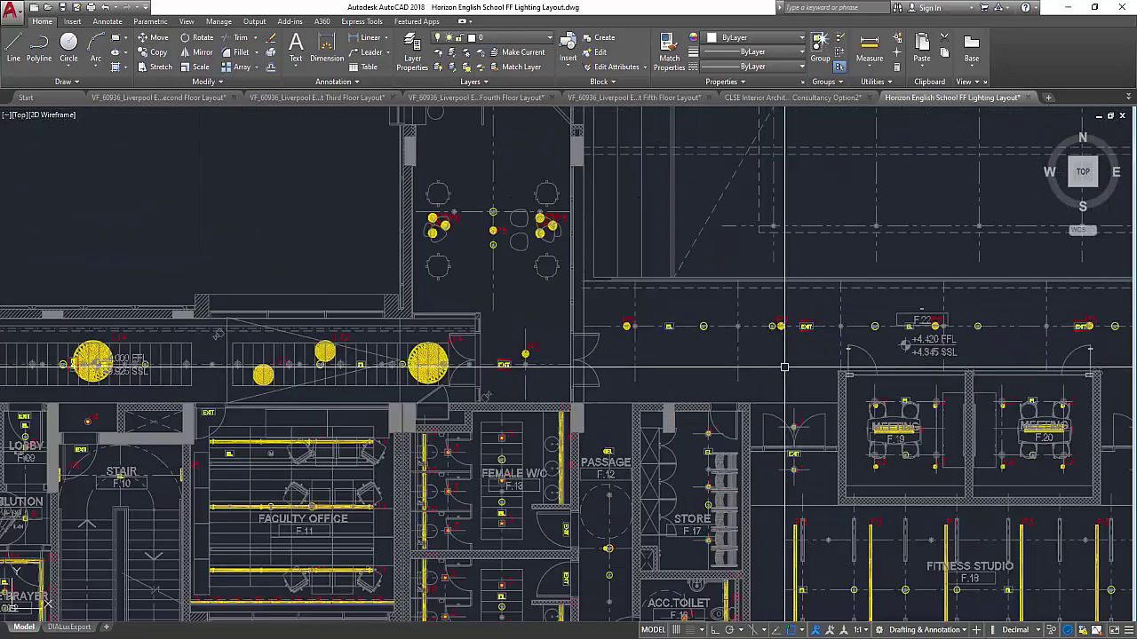
pyautogui.scroll(2, 597, 363)
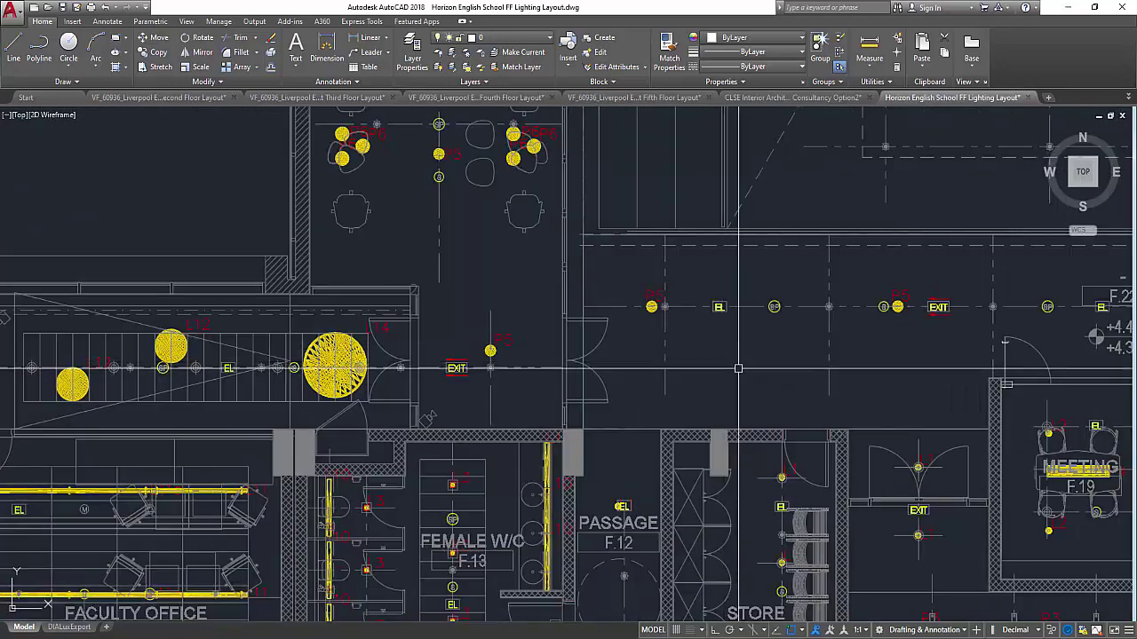
pyautogui.moveTo(705, 431); pyautogui.dragTo(687, 289, button='middle')
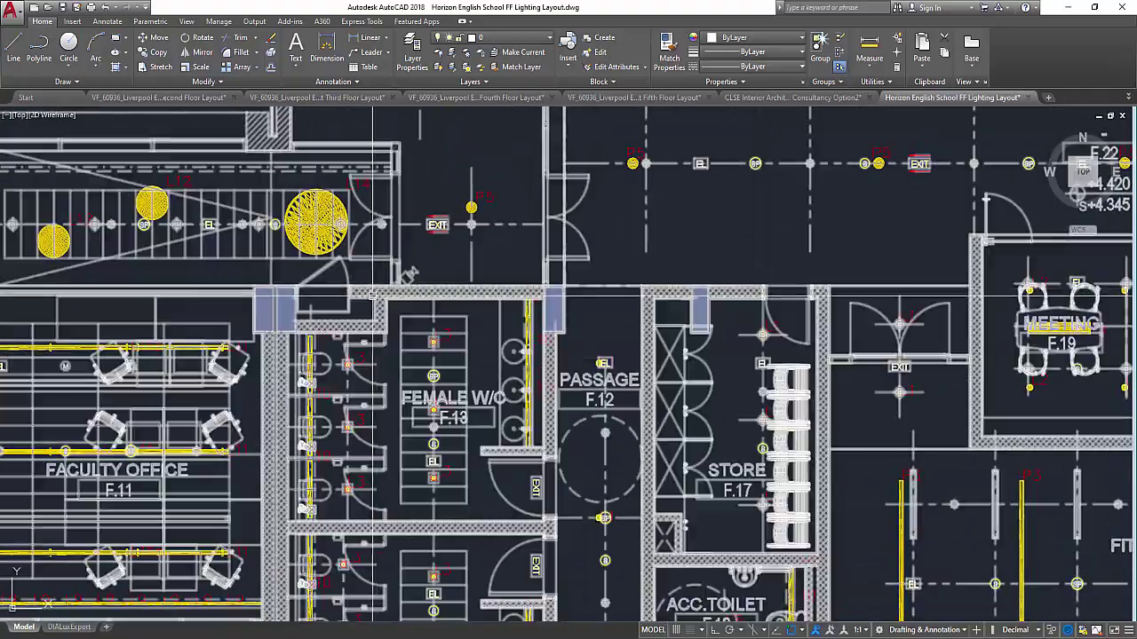
# Examine the labels of the round luminaires along the corridor above the faculty office and stair
pyautogui.moveTo(92, 400); pyautogui.dragTo(747, 441, button='middle')
pyautogui.scroll(4, 742, 435)
pyautogui.scroll(-4, 859, 349)
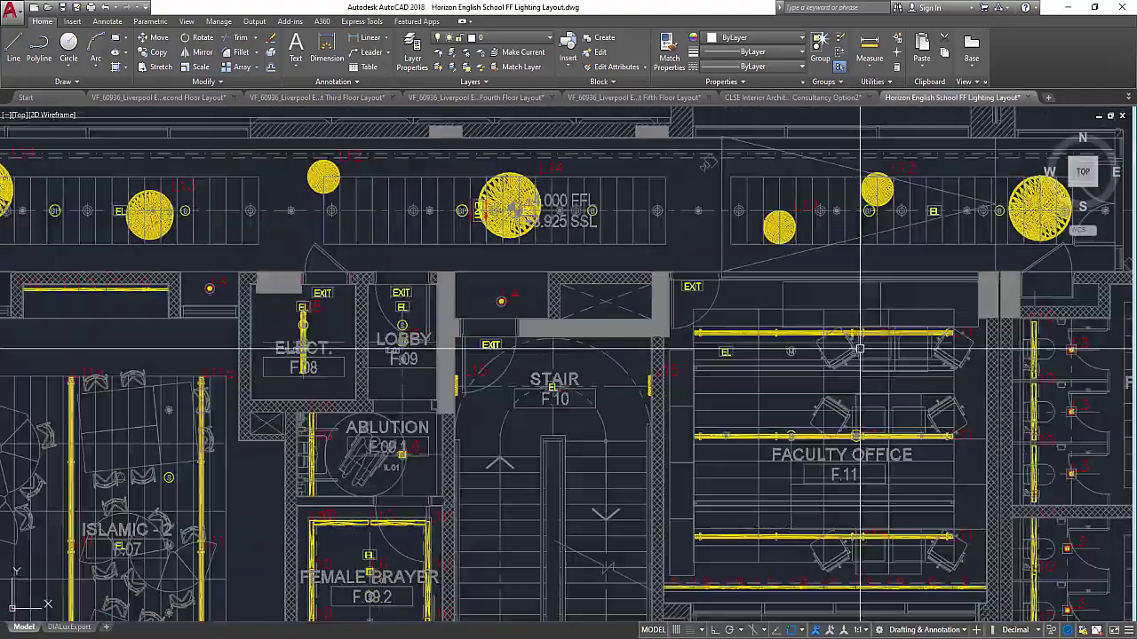
pyautogui.moveTo(372, 334); pyautogui.dragTo(822, 552, button='middle')
pyautogui.scroll(4, 474, 376)
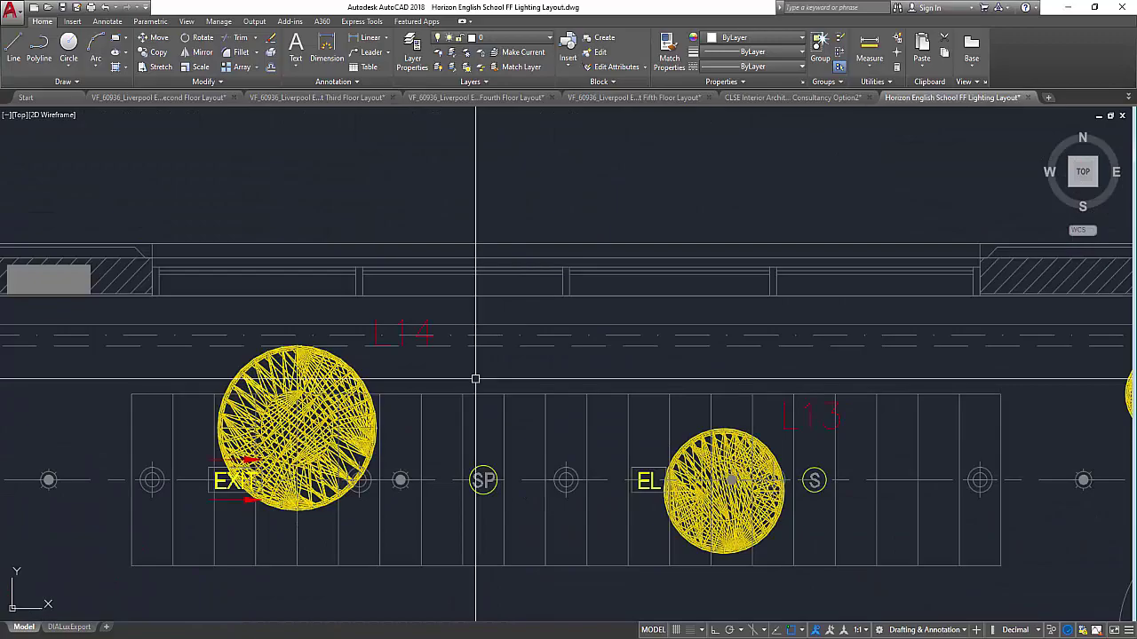
pyautogui.scroll(-4, 394, 363)
pyautogui.moveTo(455, 257); pyautogui.dragTo(744, 416, button='middle')
pyautogui.scroll(-6, 724, 411)
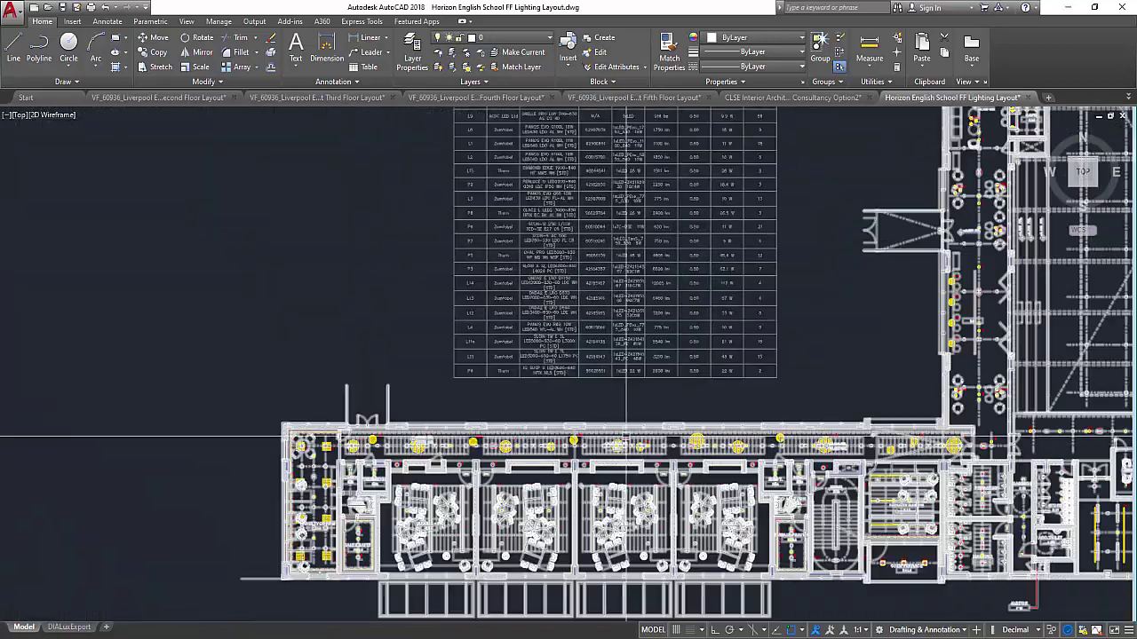
# Inspect the linear luminaire labels in the Islamic and Arabic classrooms and the adjoining corridor
pyautogui.moveTo(558, 506); pyautogui.dragTo(614, 341, button='middle')
pyautogui.scroll(4, 613, 341)
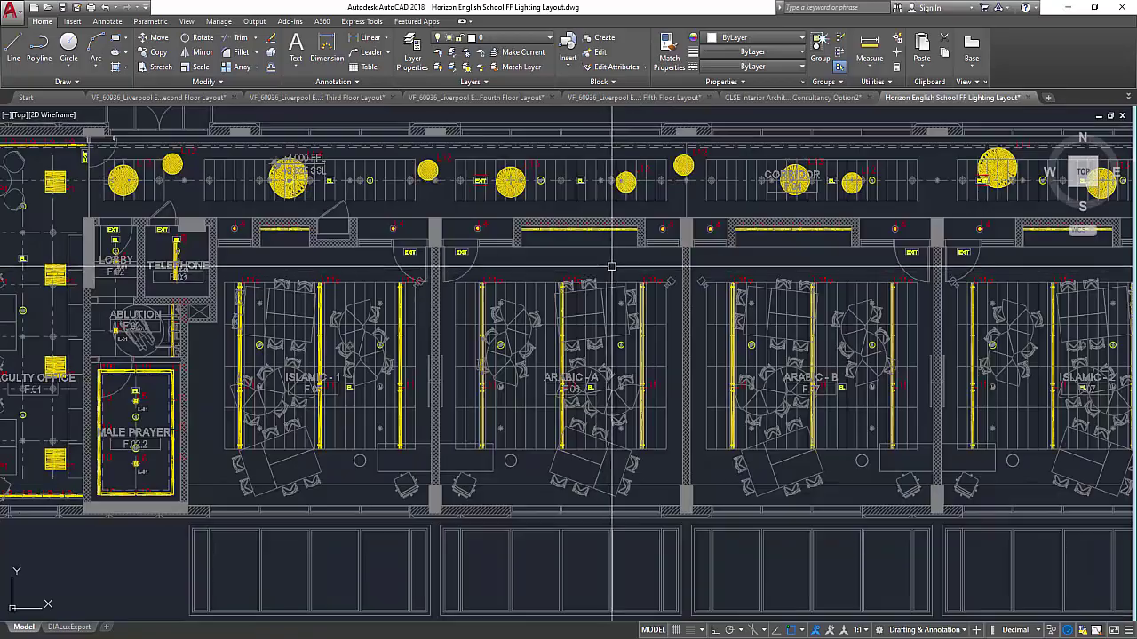
pyautogui.moveTo(612, 268); pyautogui.dragTo(574, 293, button='middle')
pyautogui.moveTo(715, 292); pyautogui.dragTo(622, 310, button='middle')
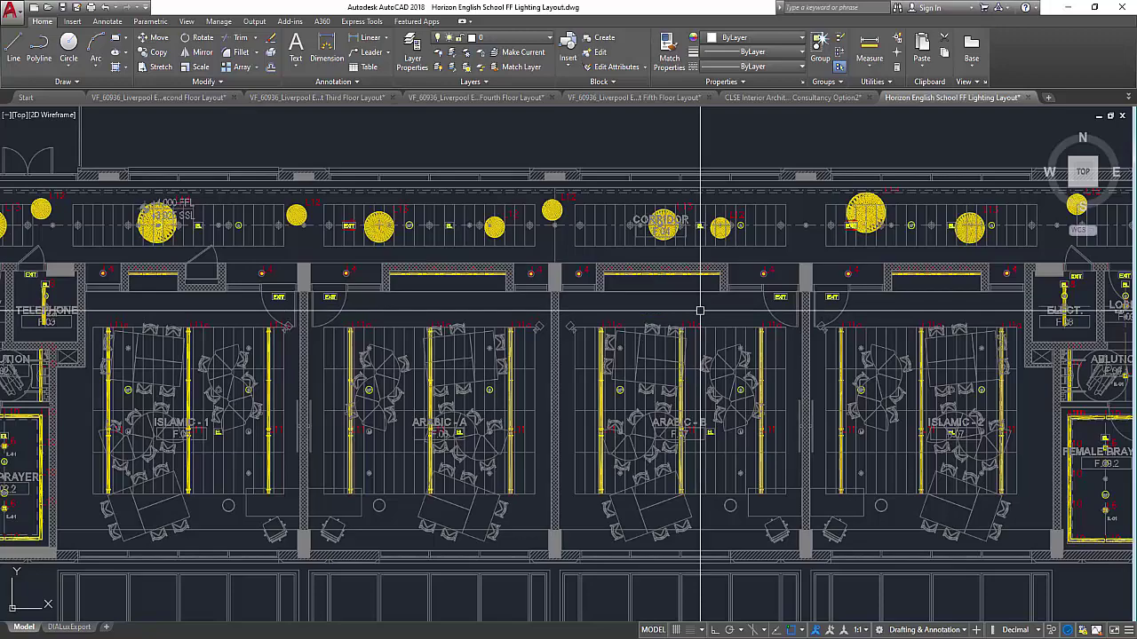
pyautogui.scroll(2, 700, 310)
pyautogui.moveTo(698, 317); pyautogui.dragTo(680, 286, button='middle')
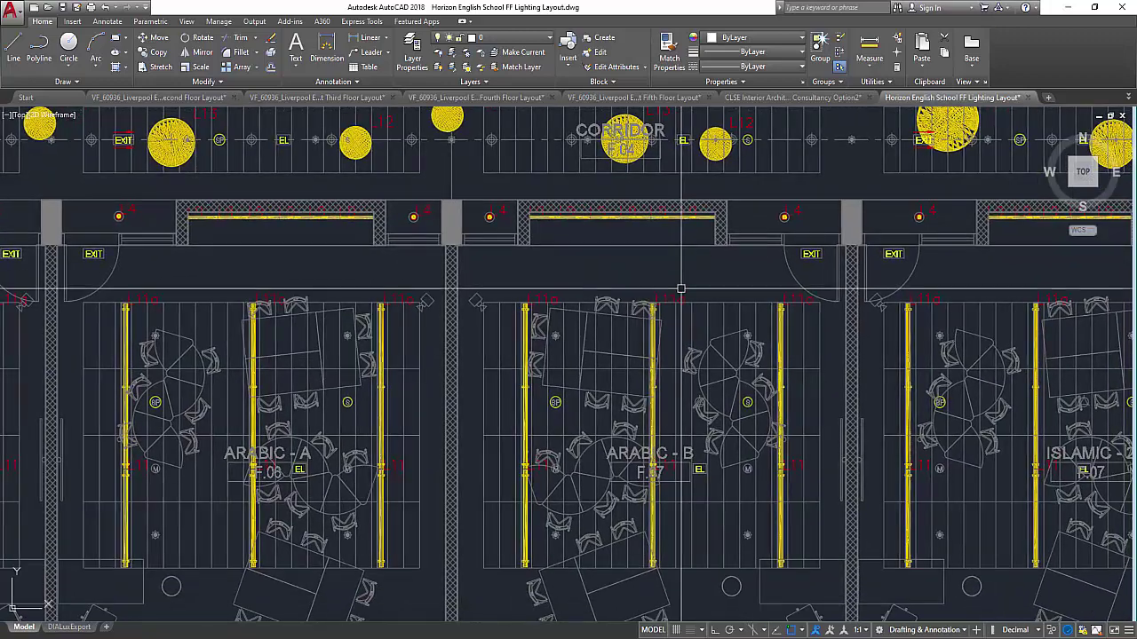
# View the office model in DIALux evo, then switch to the CLSE Interior Architects Consultancy Option2 drawing in AutoCAD and inspect its round luminaires' index numbers
pyautogui.hotkey('ctrl', 'a')
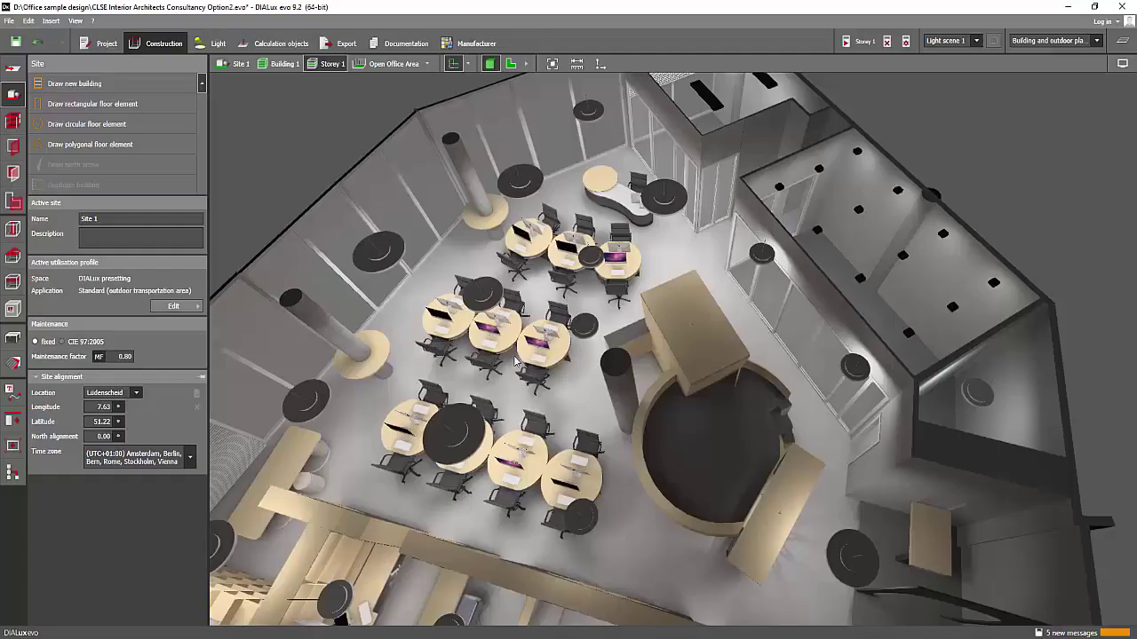
pyautogui.moveTo(447, 244); pyautogui.dragTo(568, 372, button='right')
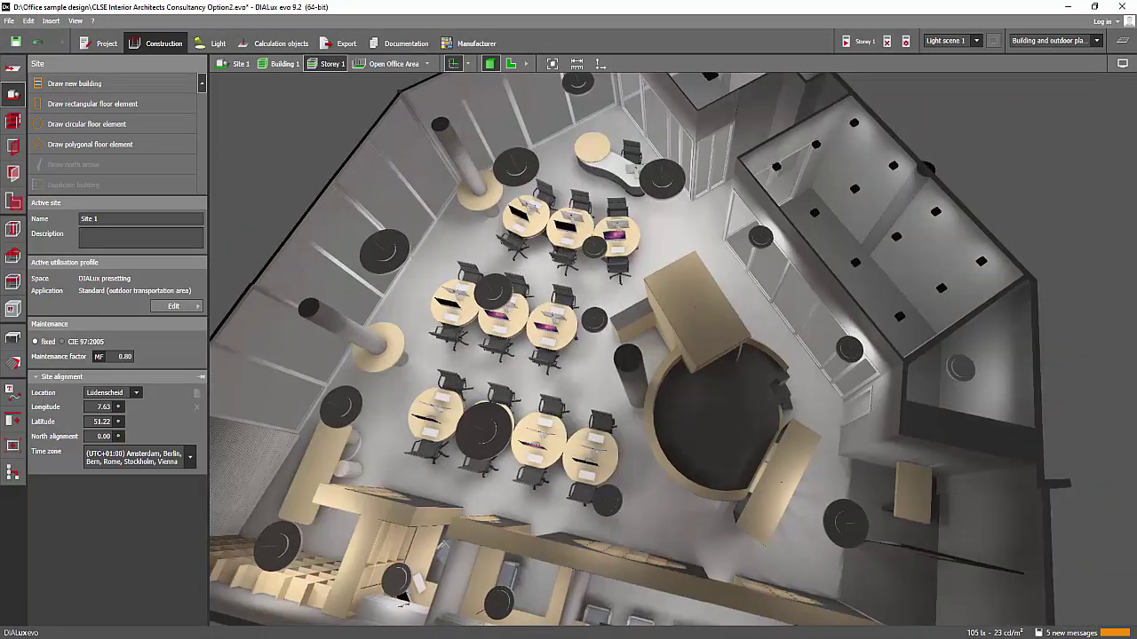
pyautogui.click(480, 636)
pyautogui.click(746, 602)
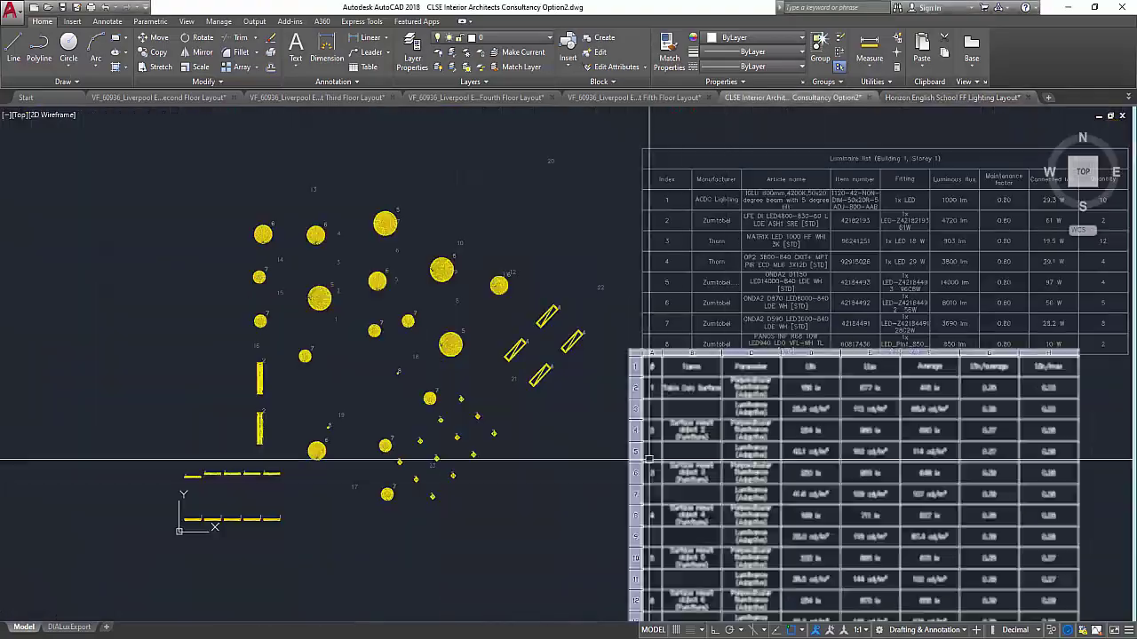
pyautogui.moveTo(420, 400); pyautogui.dragTo(560, 381, button='middle')
pyautogui.scroll(2, 492, 289)
pyautogui.moveTo(629, 302); pyautogui.dragTo(596, 464, button='middle')
pyautogui.scroll(4, 716, 319)
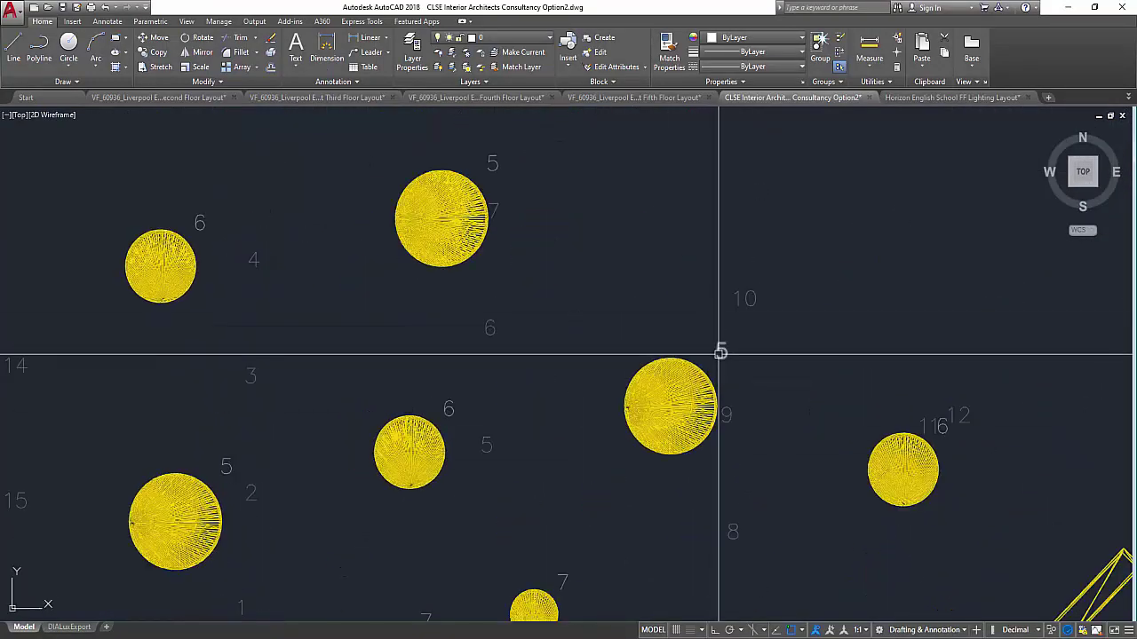
# Compare the index column of the luminaire list with the numbers beside the luminaires in the drawing
pyautogui.scroll(-5, 721, 356)
pyautogui.scroll(3, 507, 381)
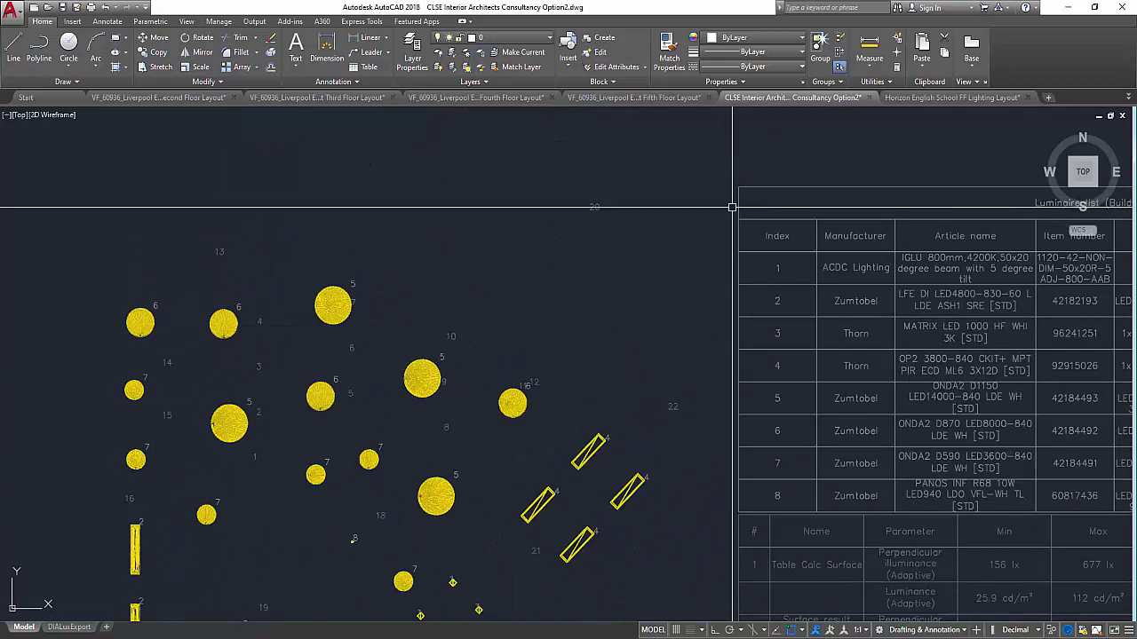
pyautogui.scroll(1, 803, 278)
pyautogui.moveTo(803, 278); pyautogui.dragTo(616, 205, button='middle')
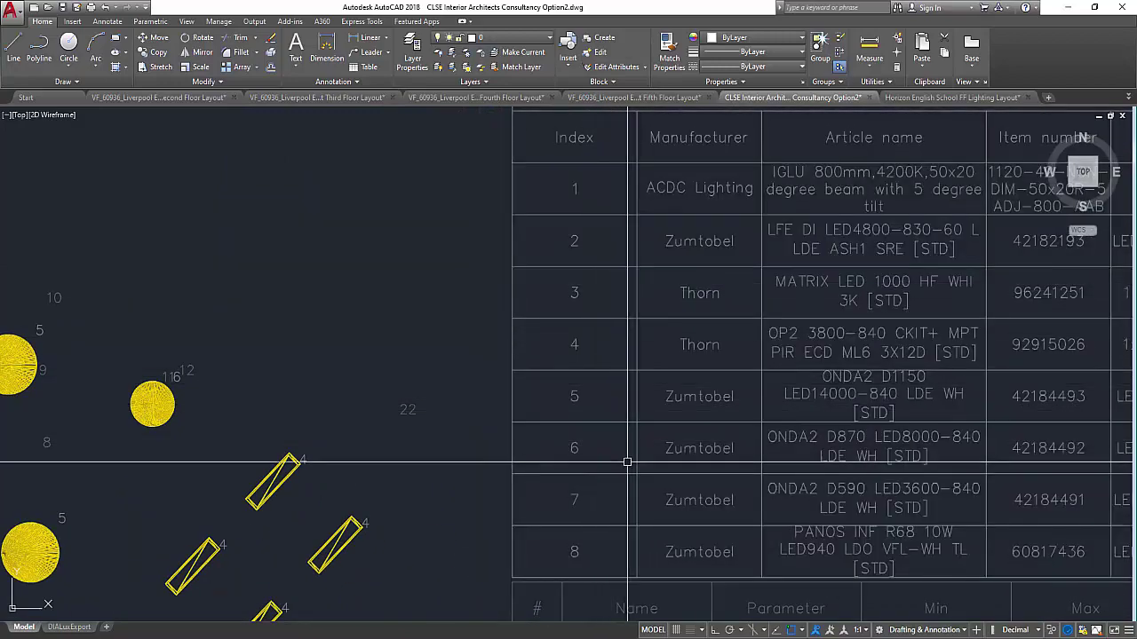
pyautogui.moveTo(627, 462); pyautogui.dragTo(728, 371, button='middle')
pyautogui.moveTo(384, 516); pyautogui.dragTo(686, 330, button='middle')
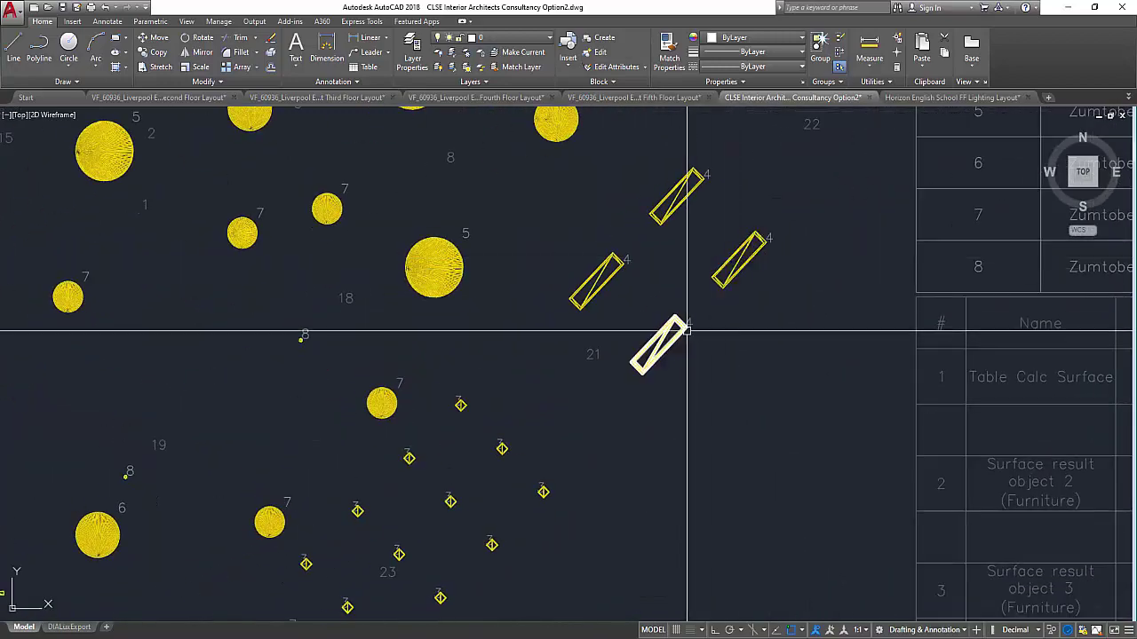
# Examine the index numbers beside the slanted rectangular luminaires and the grid of small diamond-shaped luminaires
pyautogui.scroll(4, 684, 327)
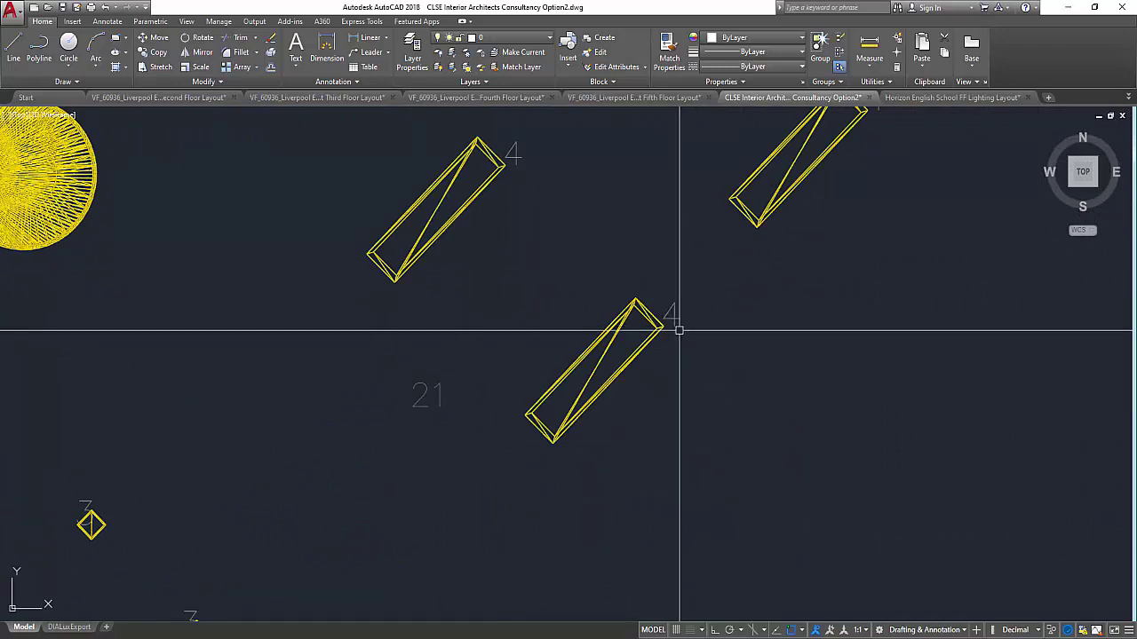
pyautogui.scroll(-4, 673, 317)
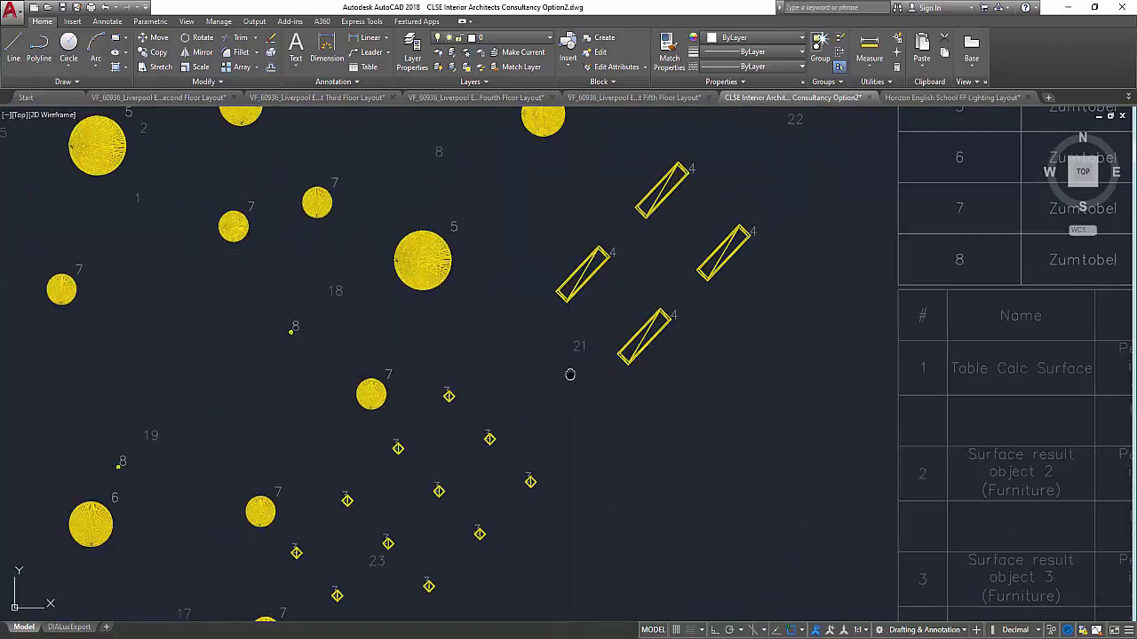
pyautogui.moveTo(570, 375); pyautogui.dragTo(675, 292, button='middle')
pyautogui.scroll(2, 645, 304)
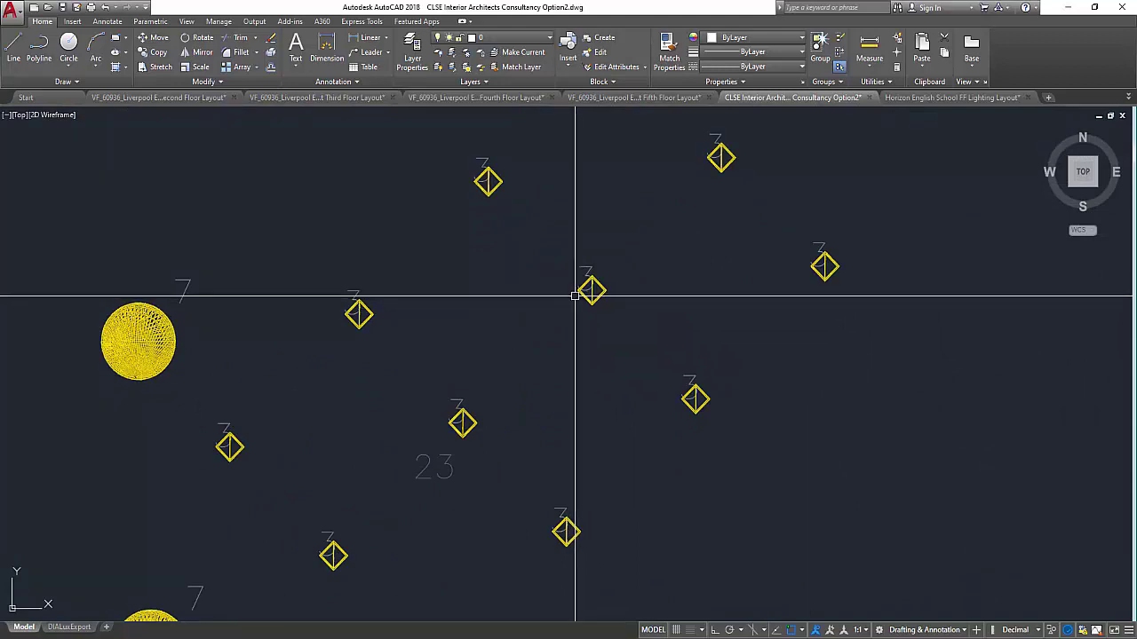
pyautogui.scroll(-2, 554, 298)
pyautogui.moveTo(472, 325); pyautogui.dragTo(794, 447, button='middle')
pyautogui.scroll(2, 517, 180)
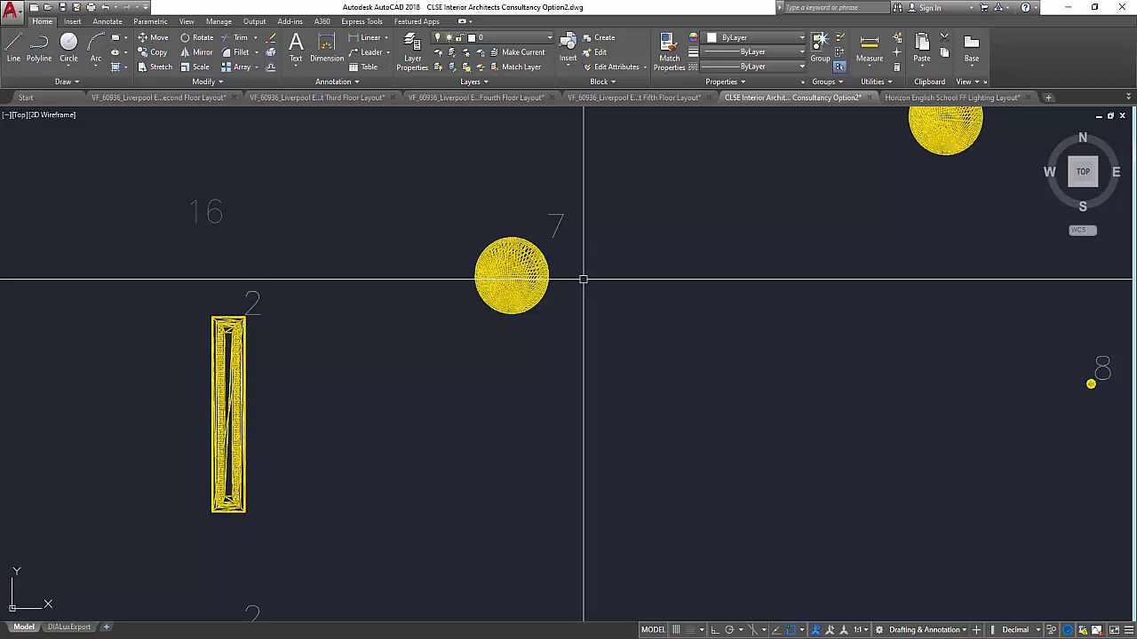
# Examine the index numbers beside the two vertical luminaires and the two rows of short linear luminaires
pyautogui.scroll(-2, 576, 310)
pyautogui.moveTo(560, 370); pyautogui.dragTo(752, 163, button='middle')
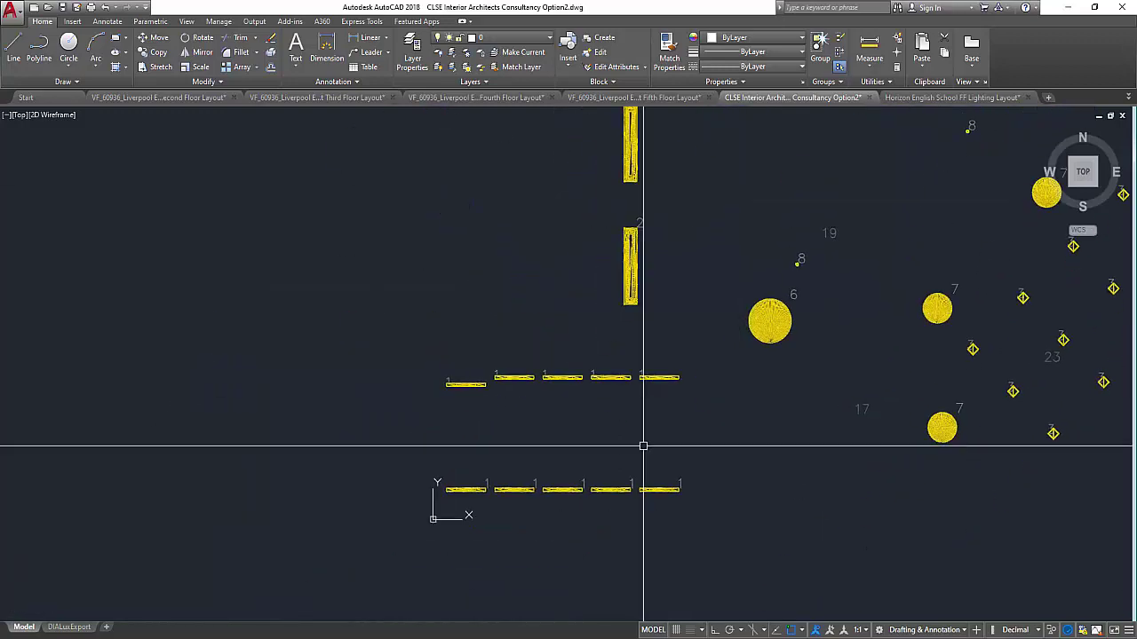
pyautogui.scroll(4, 637, 388)
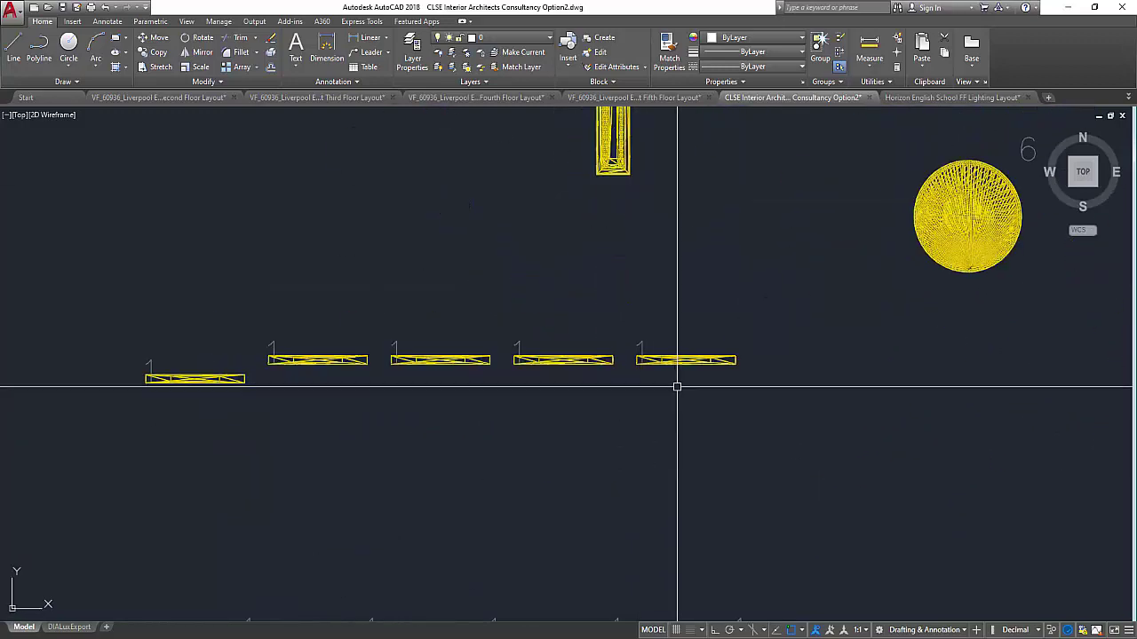
pyautogui.scroll(-5, 685, 382)
pyautogui.scroll(1, 746, 304)
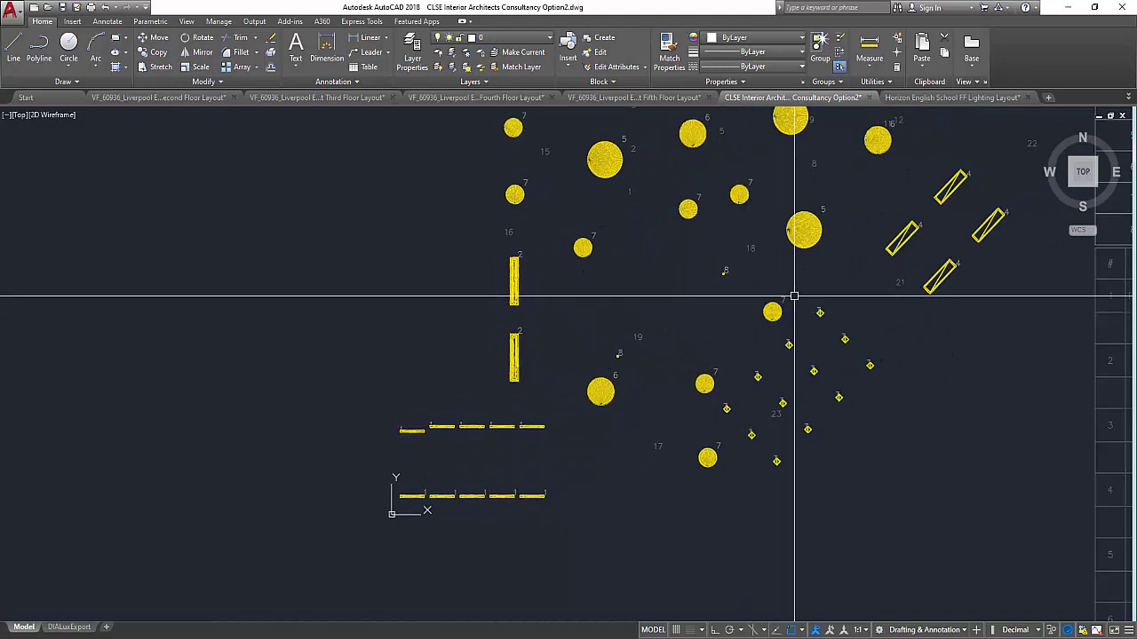
pyautogui.moveTo(820, 347); pyautogui.dragTo(772, 367, button='middle')
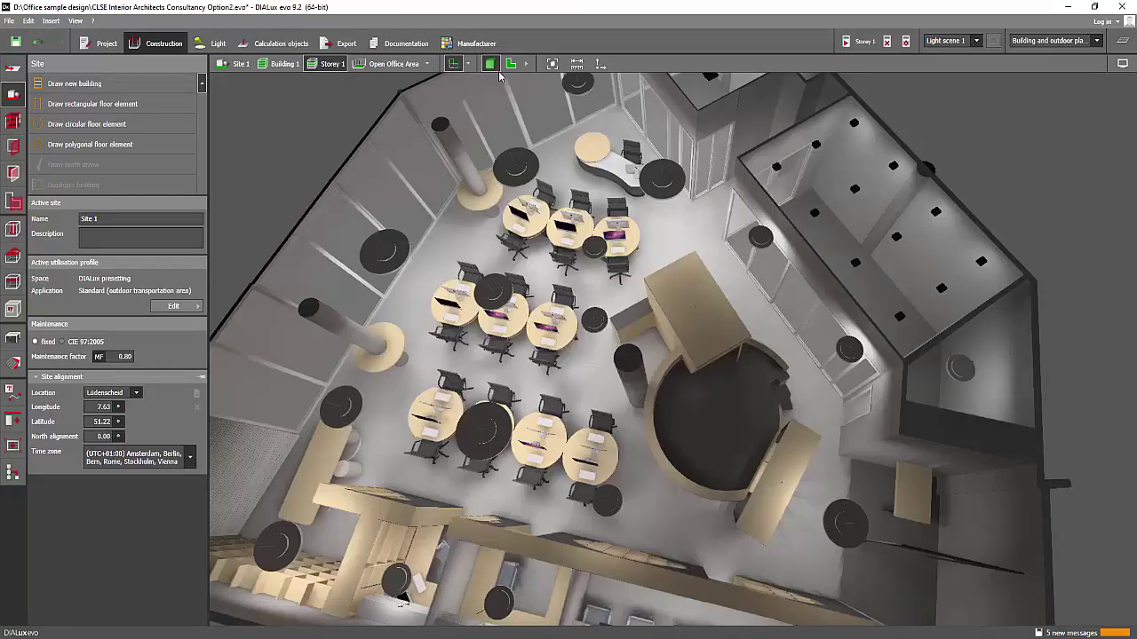
# Switch to DIALux evo, show the storey in plan view and open the luminaire settings for the ONDA2 D1150 luminaire above the middle desk column
pyautogui.click(512, 65)
pyautogui.scroll(5, 644, 195)
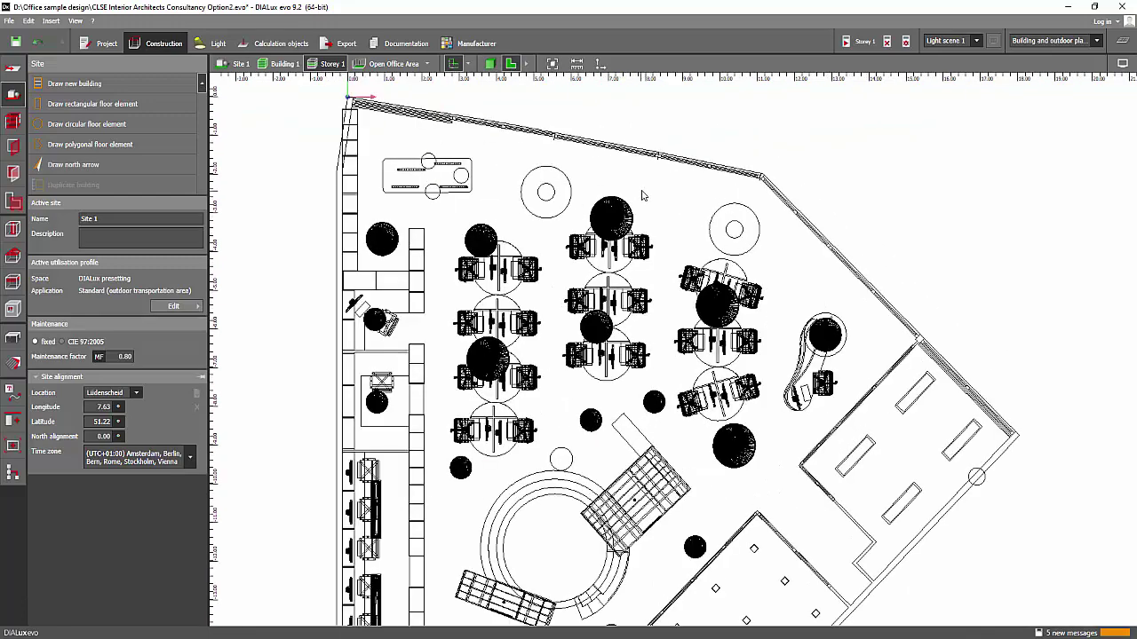
pyautogui.click(620, 213)
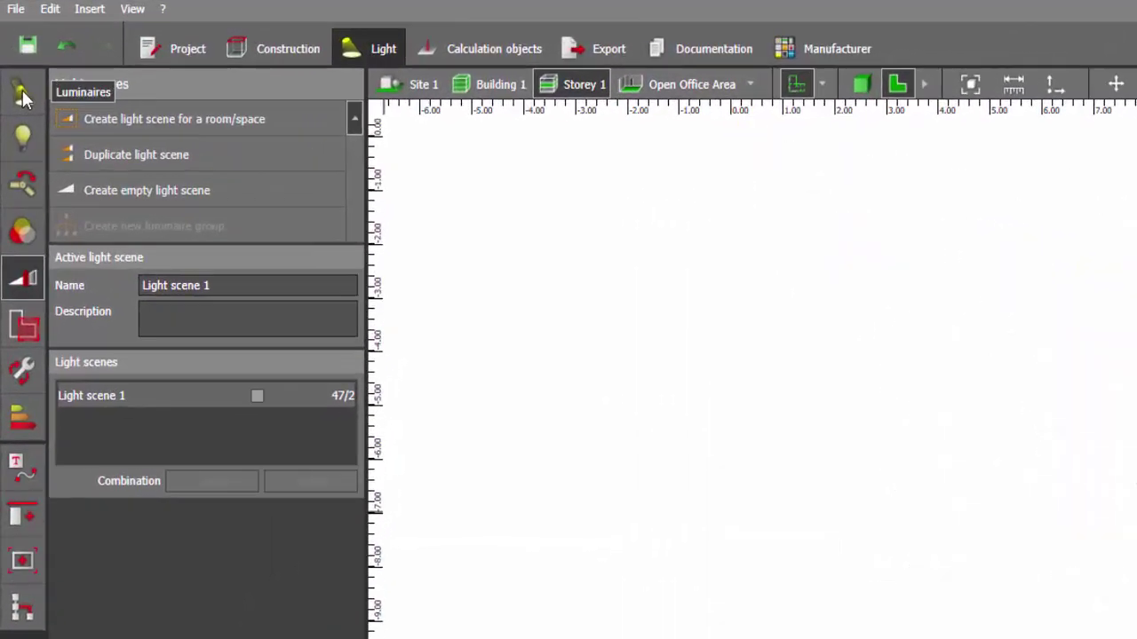
pyautogui.click(16, 71)
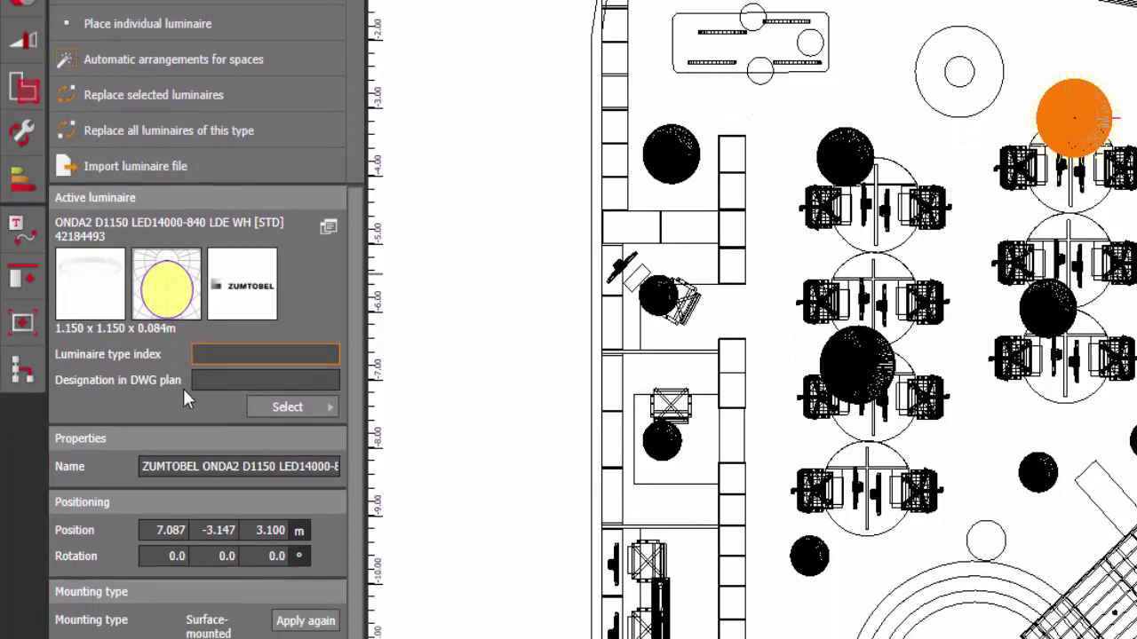
pyautogui.moveTo(922, 264); pyautogui.dragTo(998, 195, button='middle')
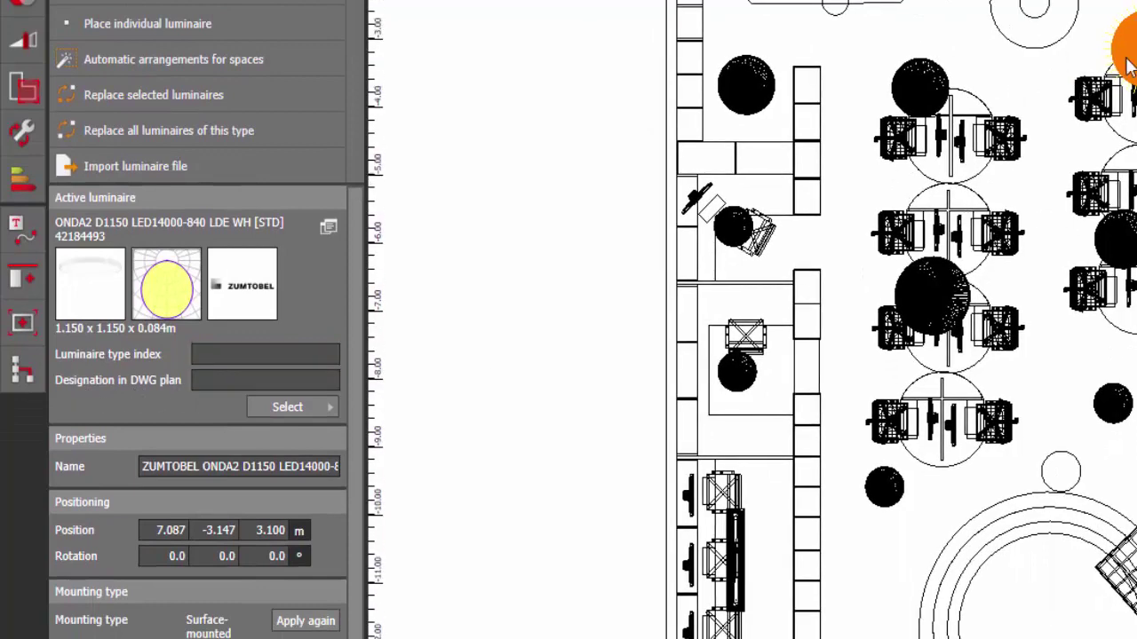
# Set the luminaire type index and the designation in the DWG plan of the ONDA2 D1150 luminaire to S1
pyautogui.click(208, 354)
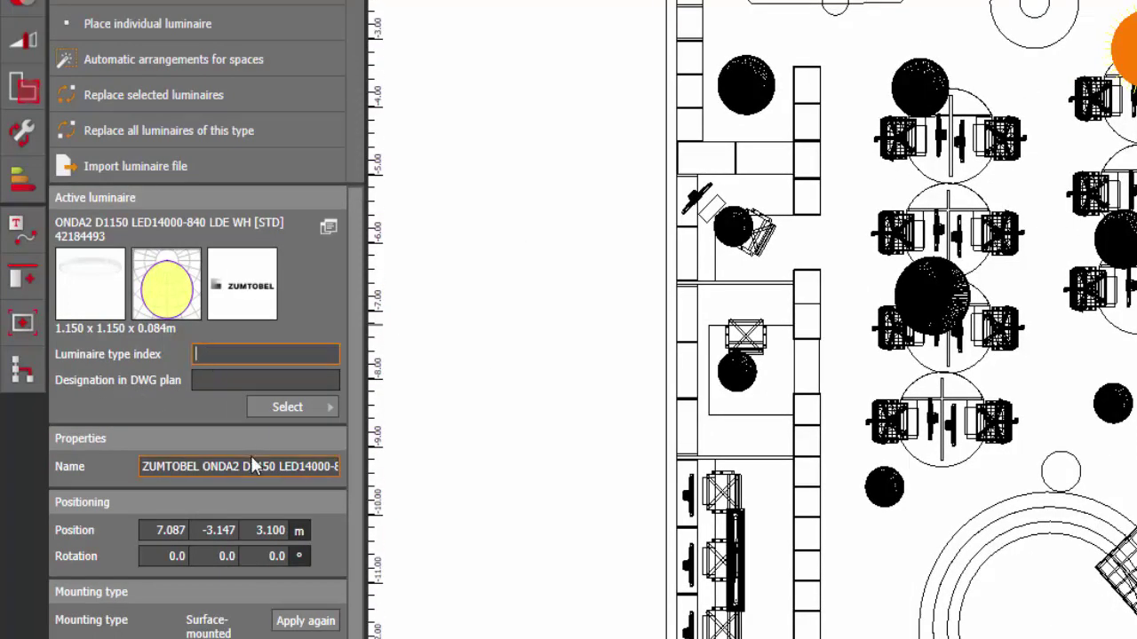
pyautogui.write('S1')
pyautogui.click(216, 382)
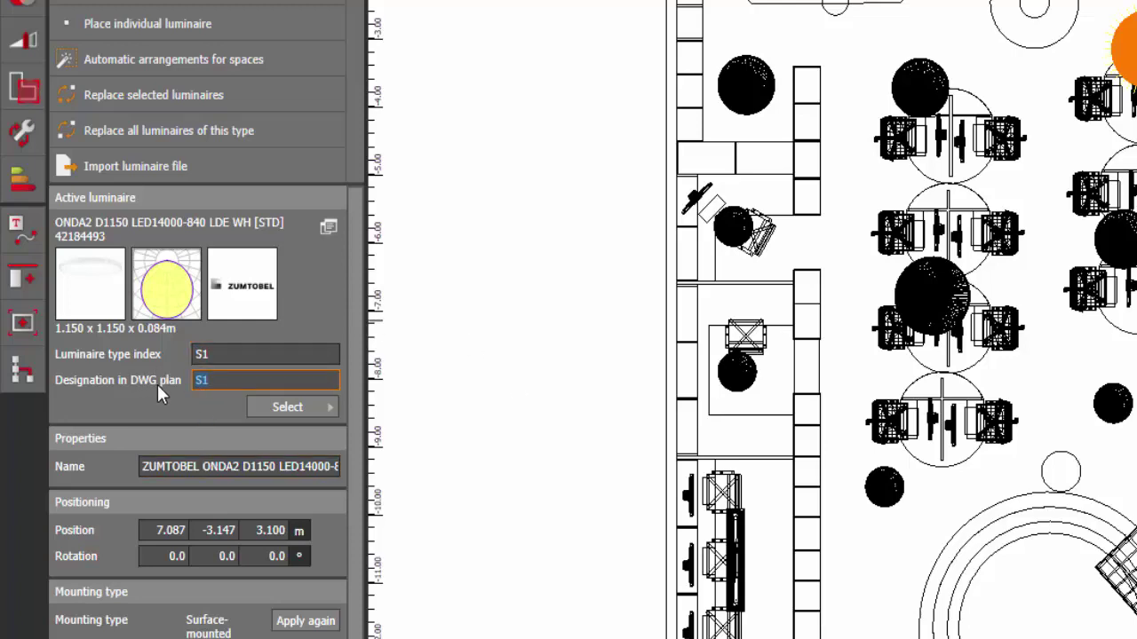
# Set the luminaire type index and the designation in the DWG plan of the ONDA2 D870 luminaire to S2
pyautogui.moveTo(658, 409); pyautogui.dragTo(706, 308, button='middle')
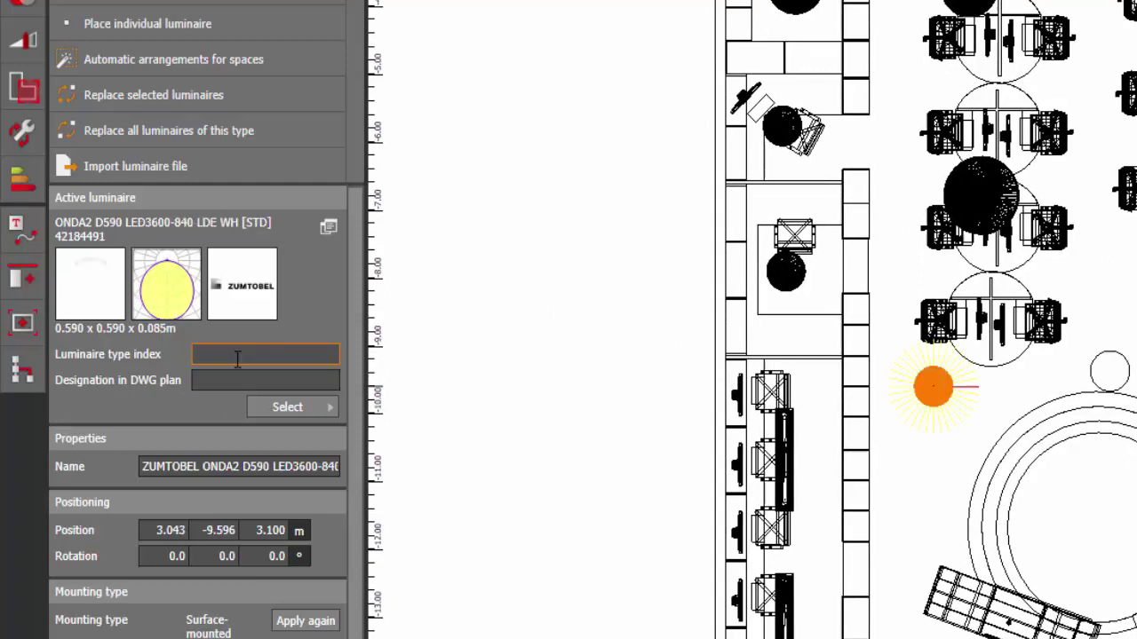
pyautogui.click(970, 7)
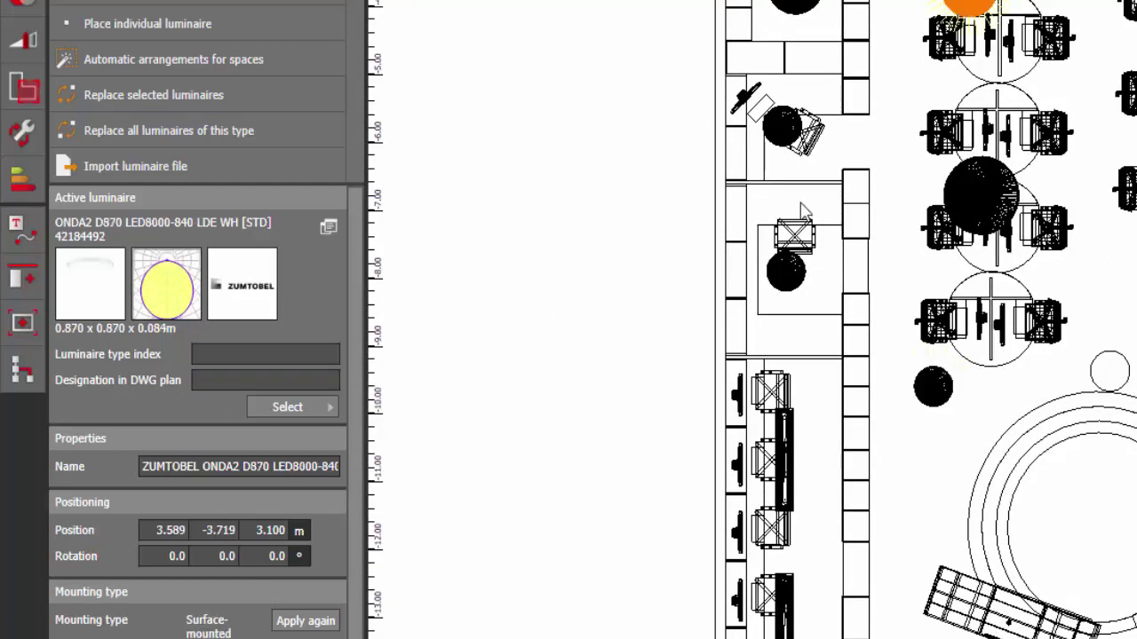
pyautogui.click(235, 356)
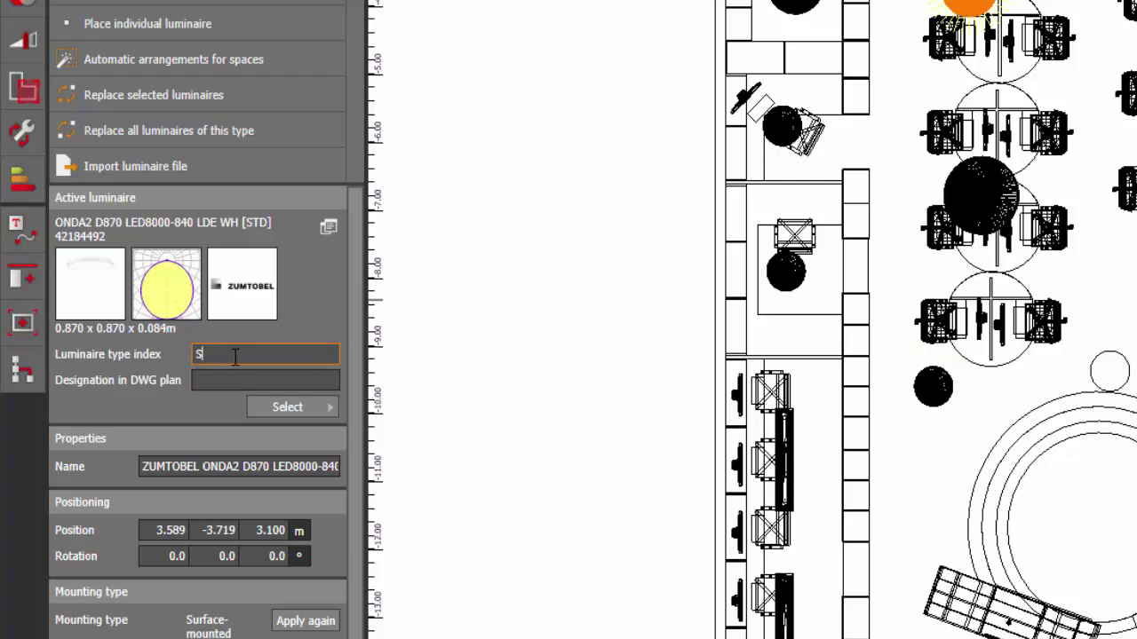
pyautogui.click(224, 380)
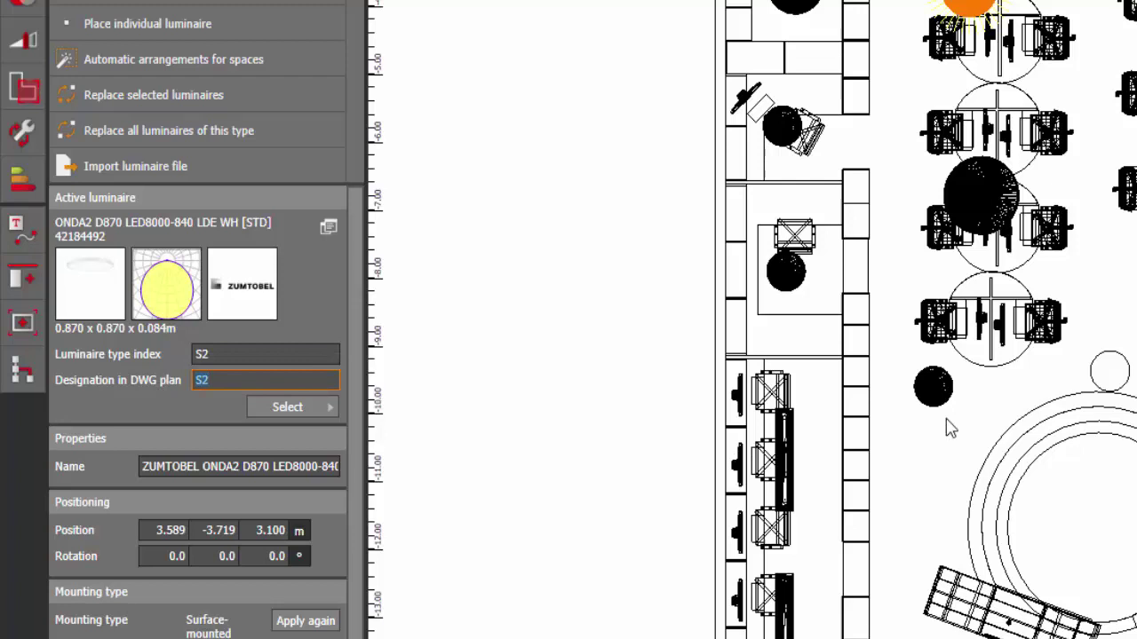
# Set the luminaire type index and the DWG plan designation of the ONDA2 D590 luminaire below the desk column to S3
pyautogui.click(931, 391)
pyautogui.click(213, 355)
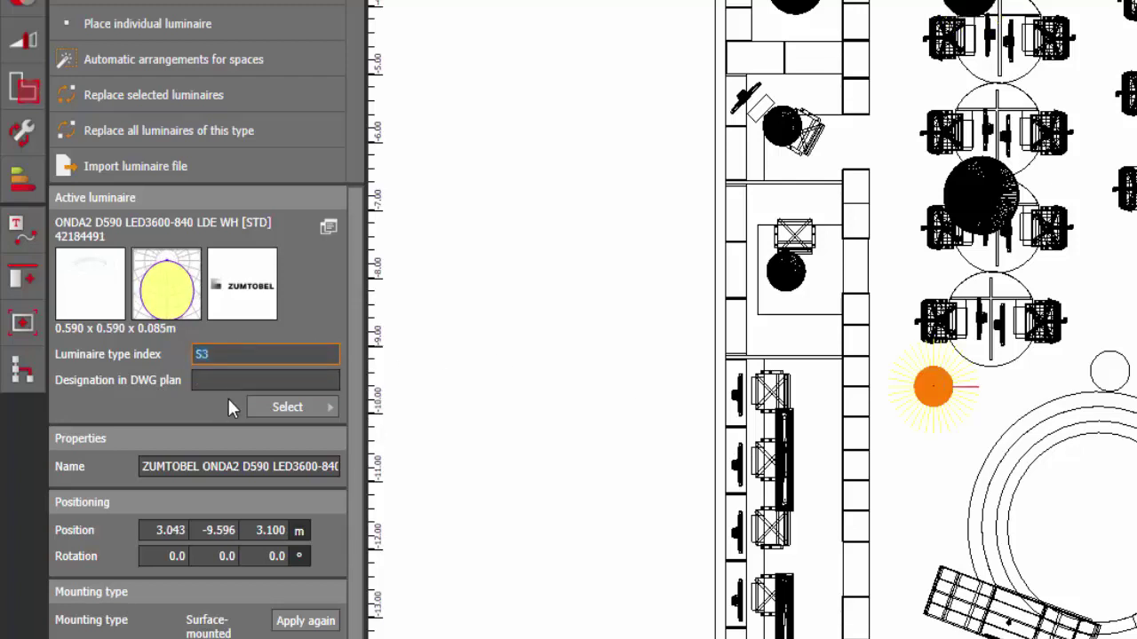
pyautogui.click(235, 381)
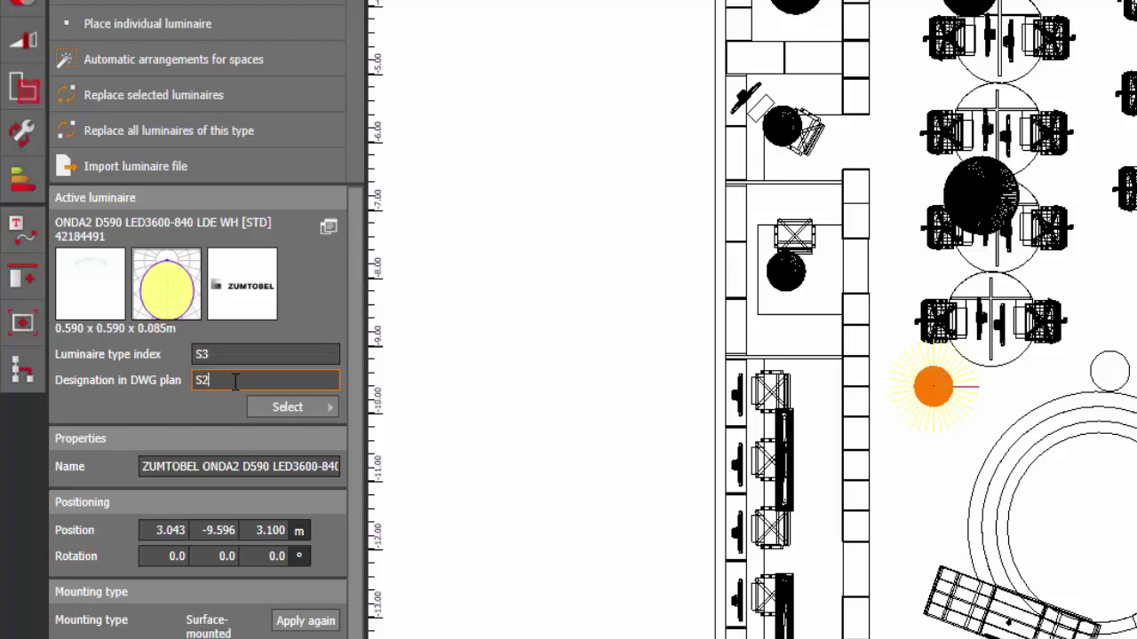
# Set the type index and DWG plan designation of the two LFE DI LED4800 luminaires along the narrow desk row to P1
pyautogui.moveTo(844, 589); pyautogui.dragTo(899, 488, button='middle')
pyautogui.scroll(1, 858, 492)
pyautogui.click(833, 519)
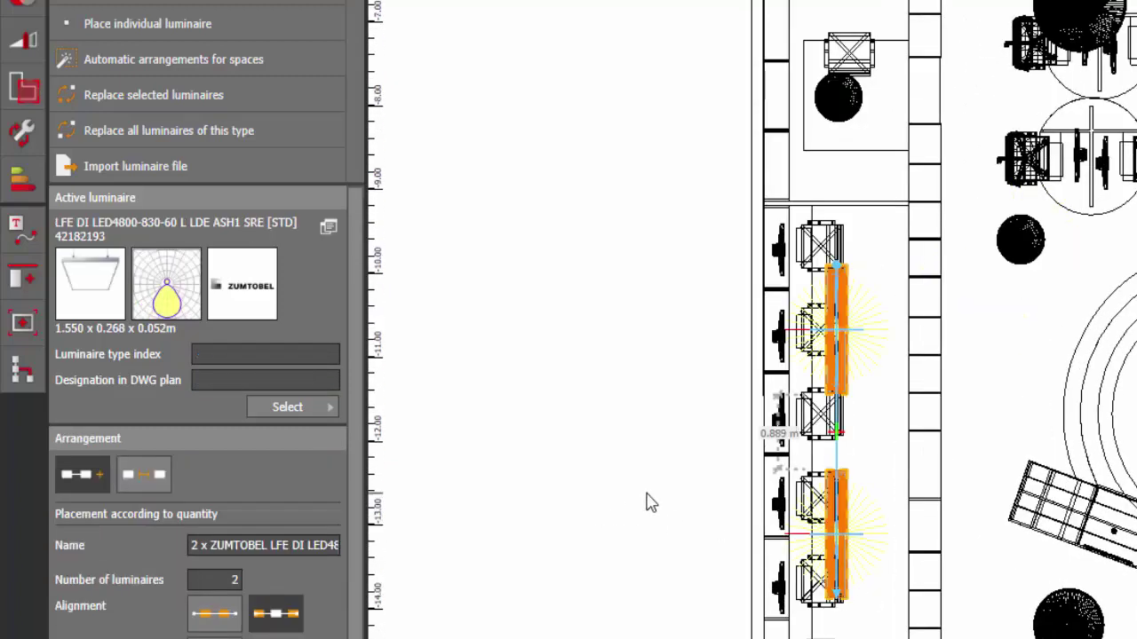
pyautogui.click(250, 362)
pyautogui.write('P1')
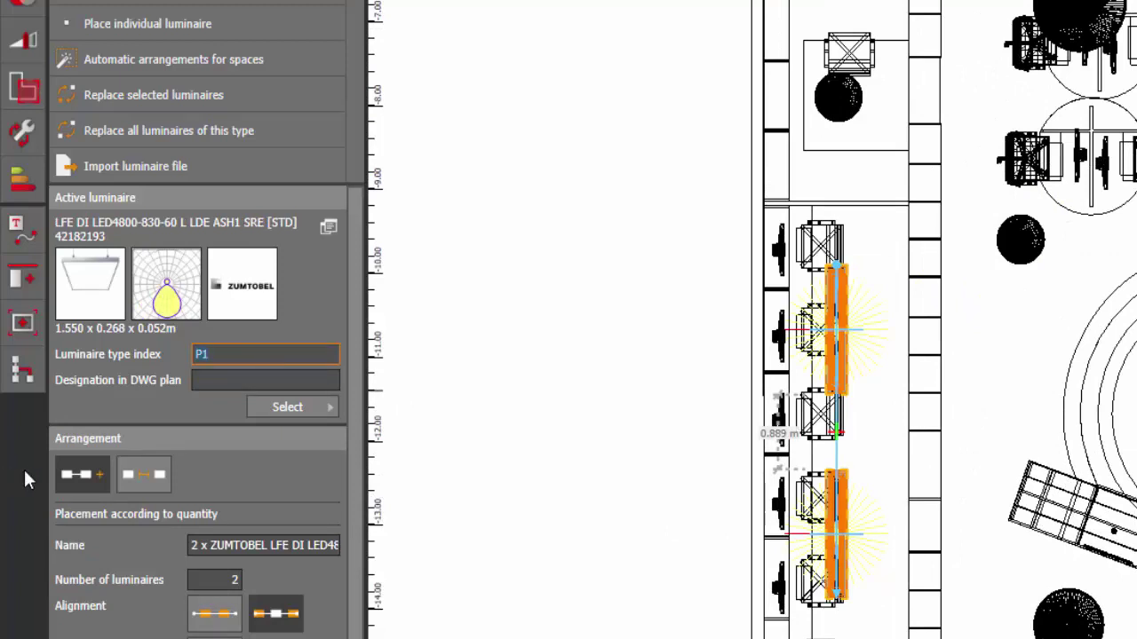
pyautogui.click(210, 381)
pyautogui.click(210, 381)
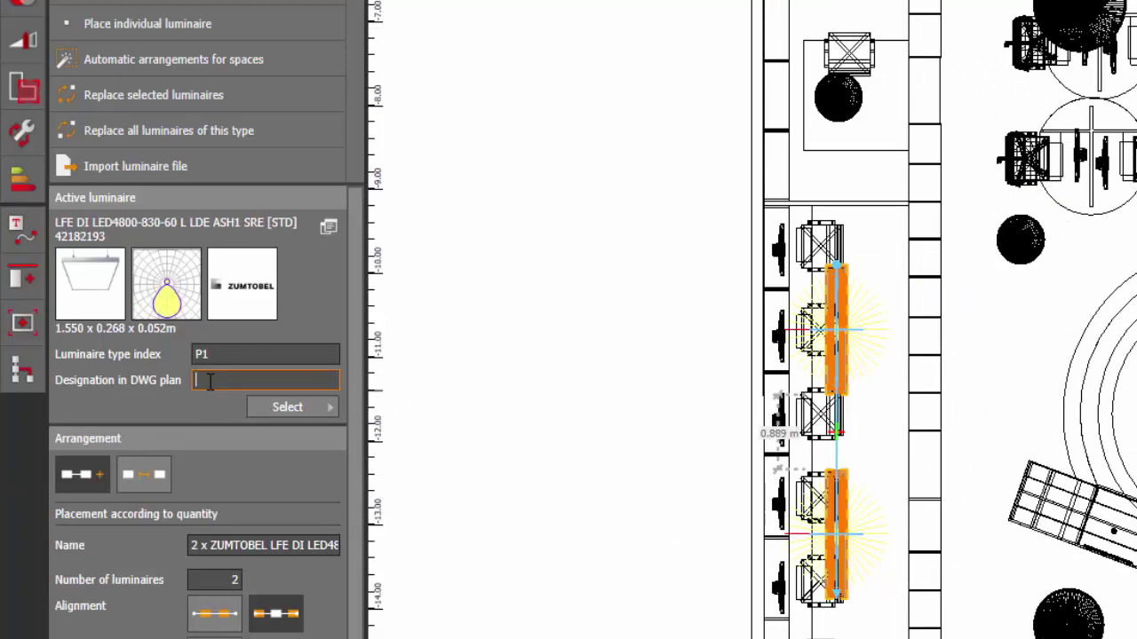
pyautogui.press('Return')
# Set the type index and DWG plan designation of the row of five IGLU 800mm luminaires to F1
pyautogui.moveTo(728, 611); pyautogui.dragTo(830, 250, button='middle')
pyautogui.scroll(1, 609, 388)
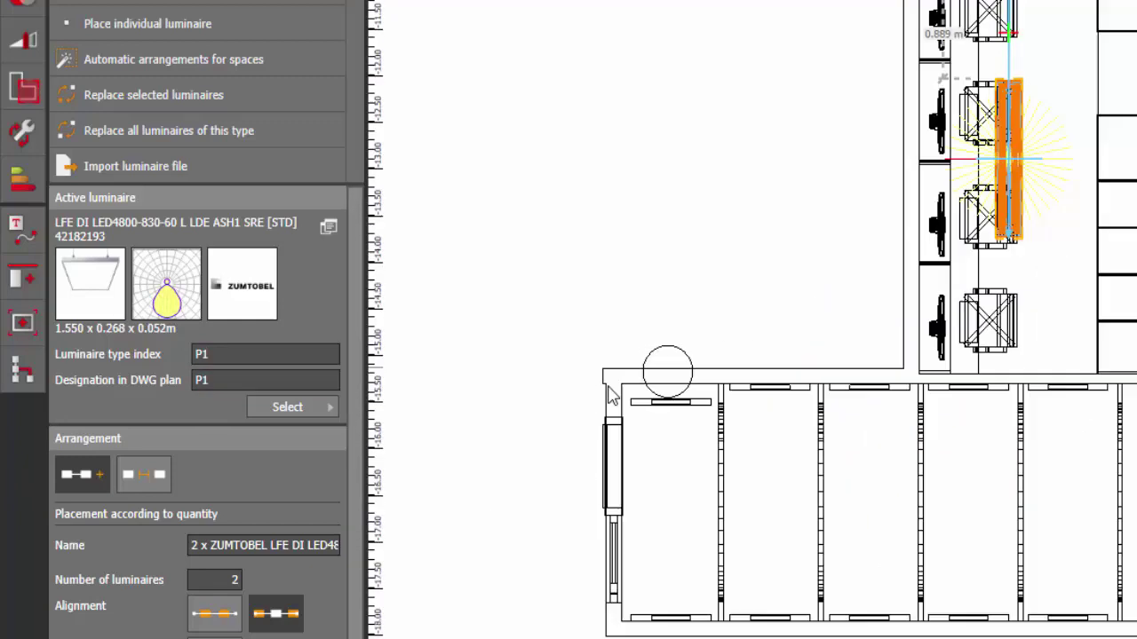
pyautogui.click(675, 407)
pyautogui.click(243, 371)
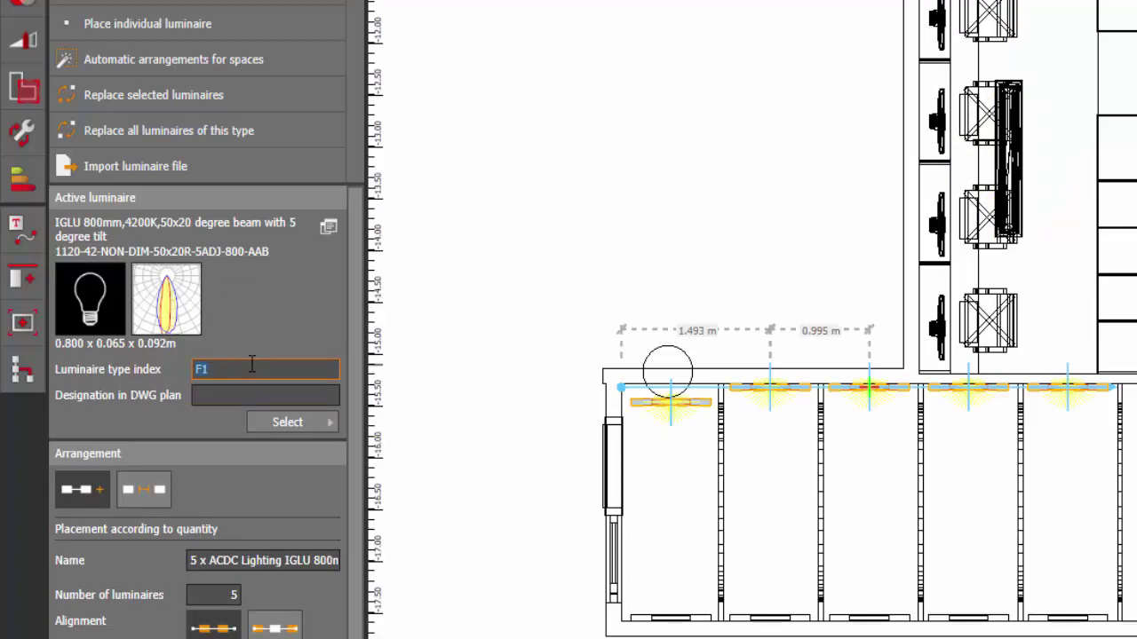
pyautogui.click(242, 393)
# Set the type index and DWG plan designation of the 12 MATRIX LED 1000 luminaires in the slanted room to SQ1
pyautogui.moveTo(1119, 319); pyautogui.dragTo(401, 297, button='middle')
pyautogui.scroll(2, 1075, 215)
pyautogui.click(1086, 272)
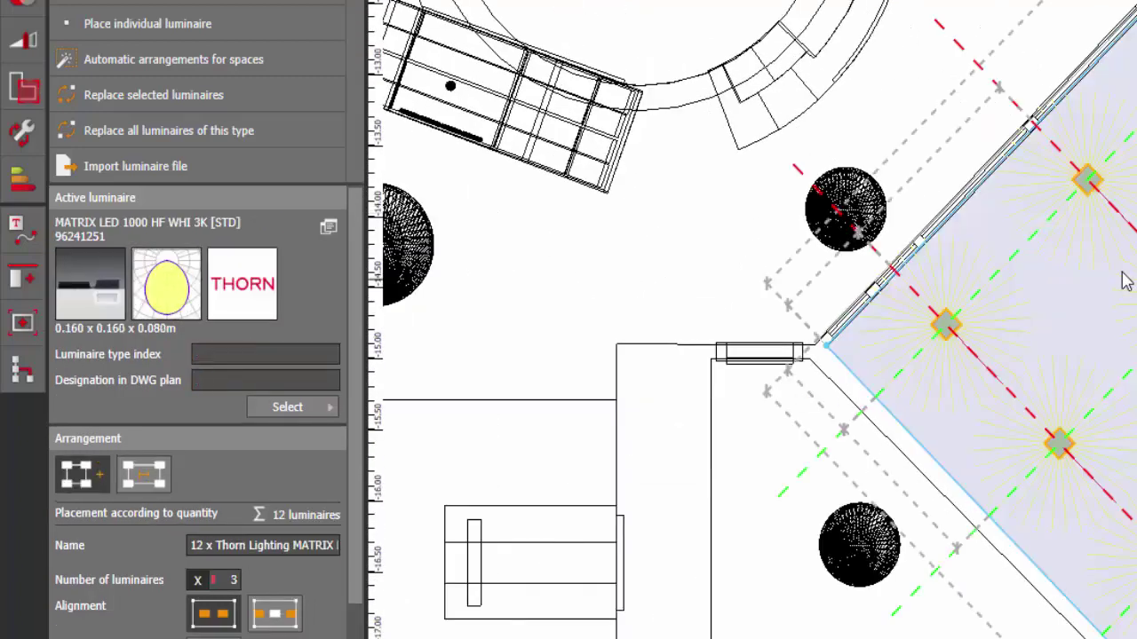
pyautogui.click(262, 354)
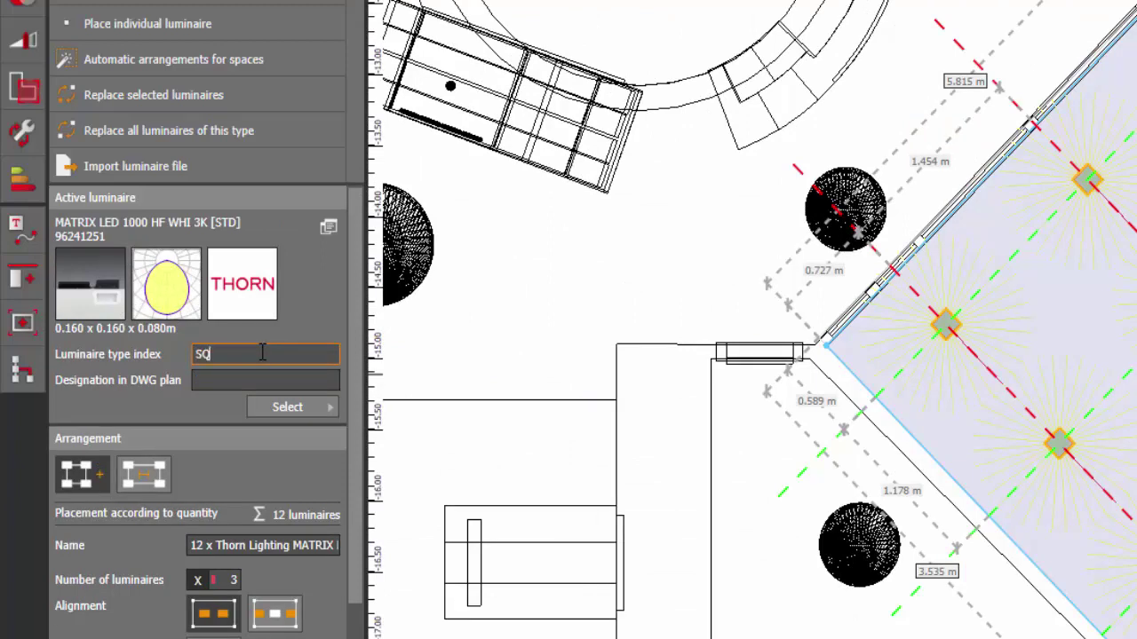
pyautogui.write('SQ1')
pyautogui.click(211, 380)
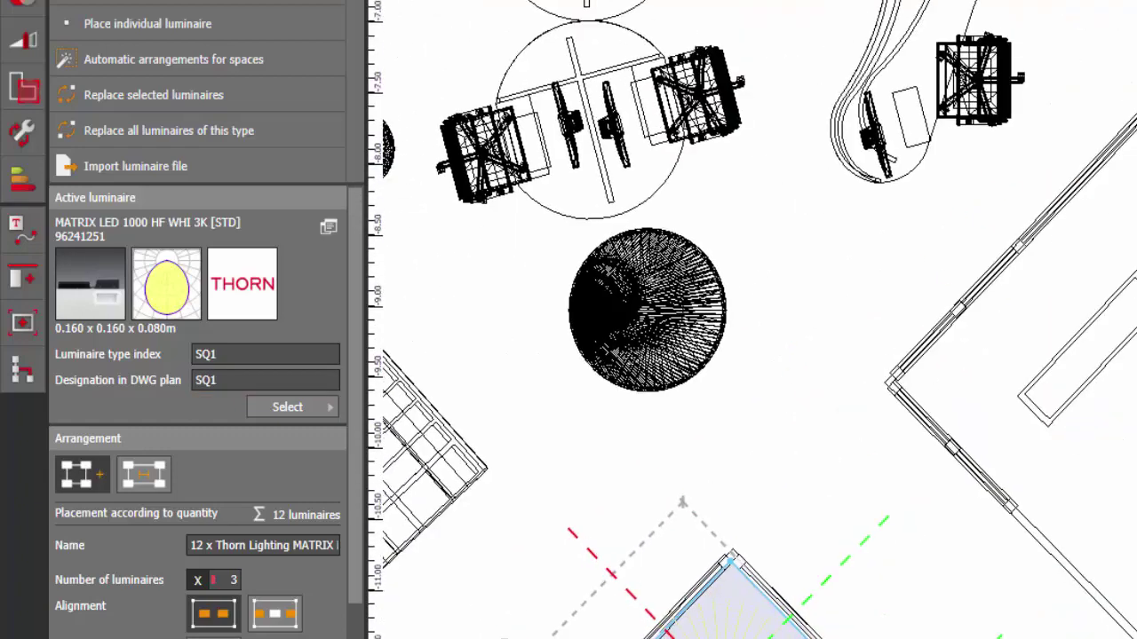
# Set the type index and DWG plan designation of the four OP2 3800-840 luminaires in the neighbouring slanted room to R1
pyautogui.click(1126, 330)
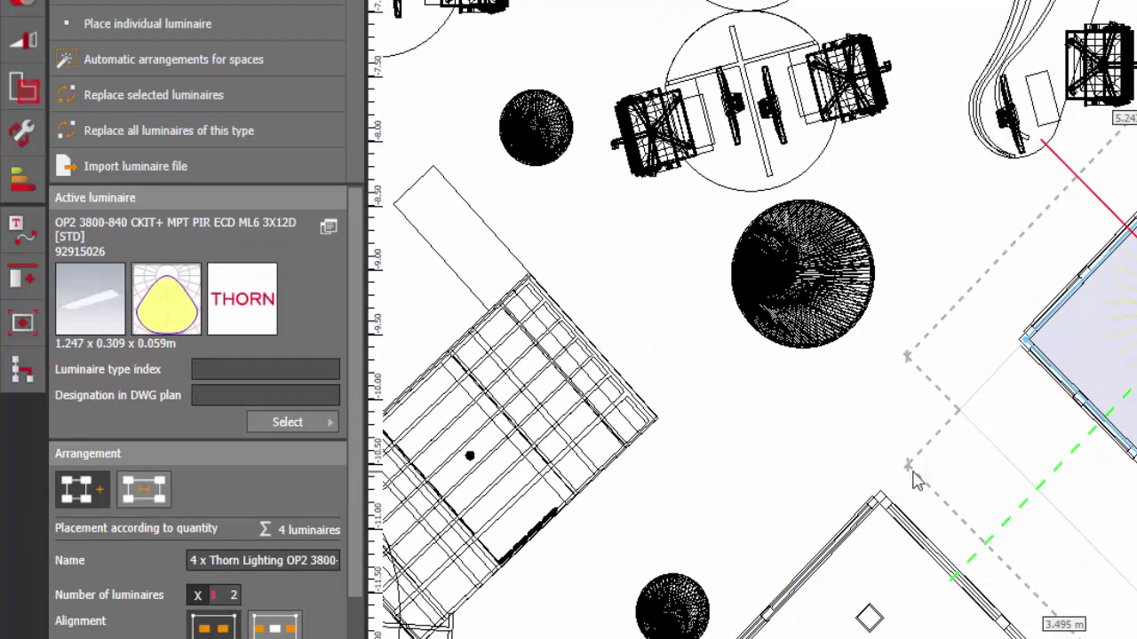
pyautogui.click(233, 366)
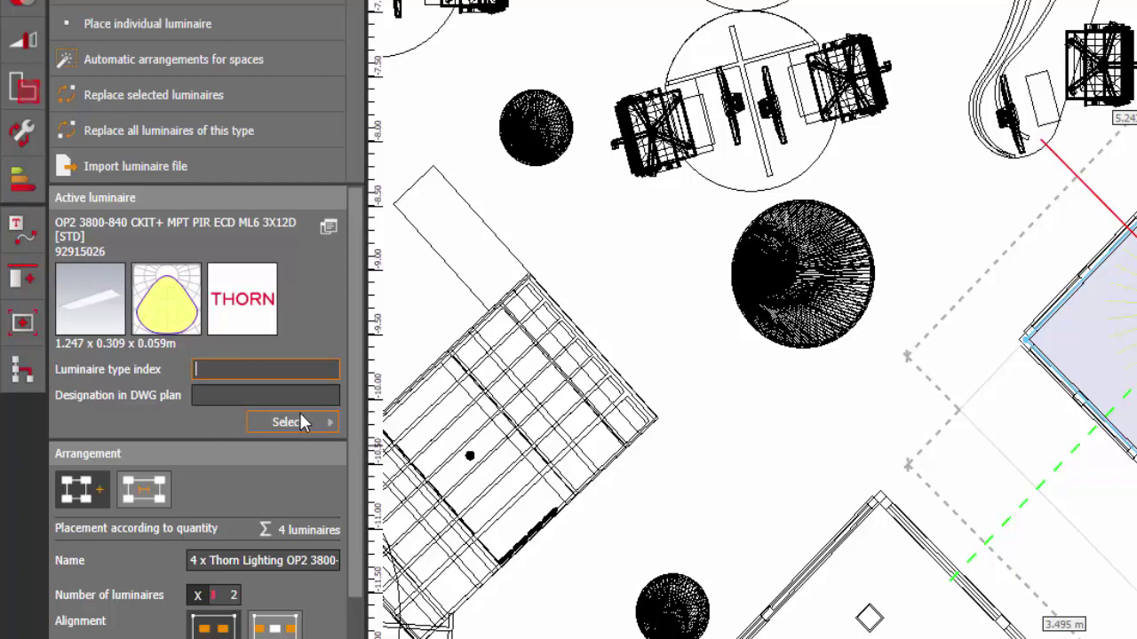
pyautogui.write('R1')
pyautogui.hotkey('ctrl', 'a')
pyautogui.click(234, 397)
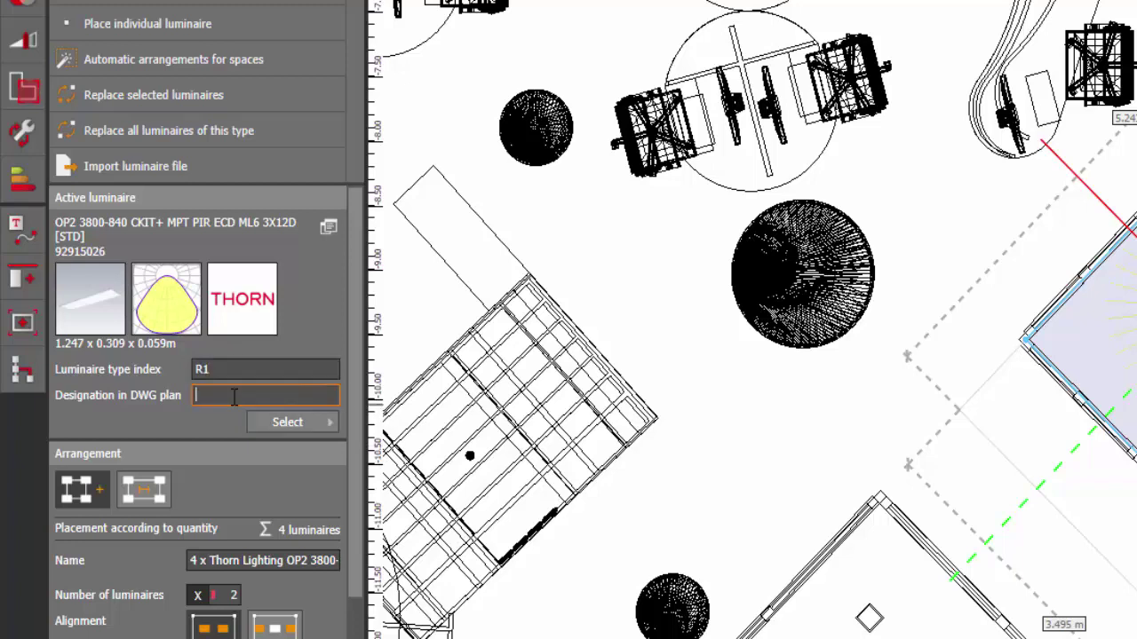
pyautogui.press('Return')
# Set the type index and DWG plan designation of the PANOS INF R68 downlight beside the circular seating to D1
pyautogui.scroll(-2, 579, 337)
pyautogui.moveTo(571, 464); pyautogui.dragTo(1027, 419, button='middle')
pyautogui.scroll(3, 1025, 408)
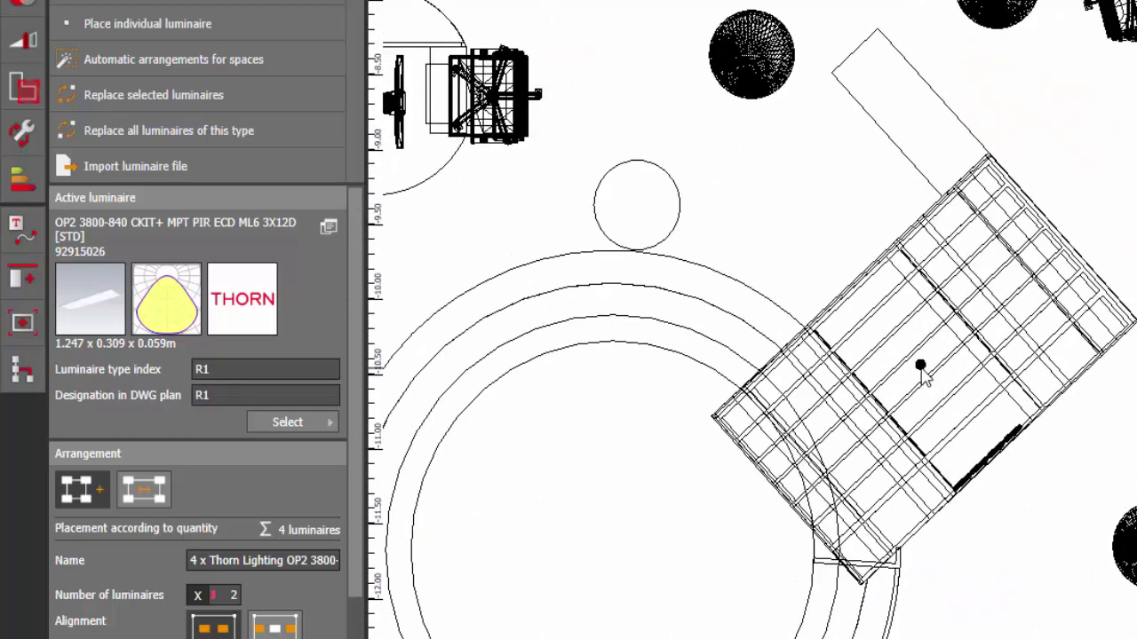
pyautogui.click(921, 367)
pyautogui.click(271, 370)
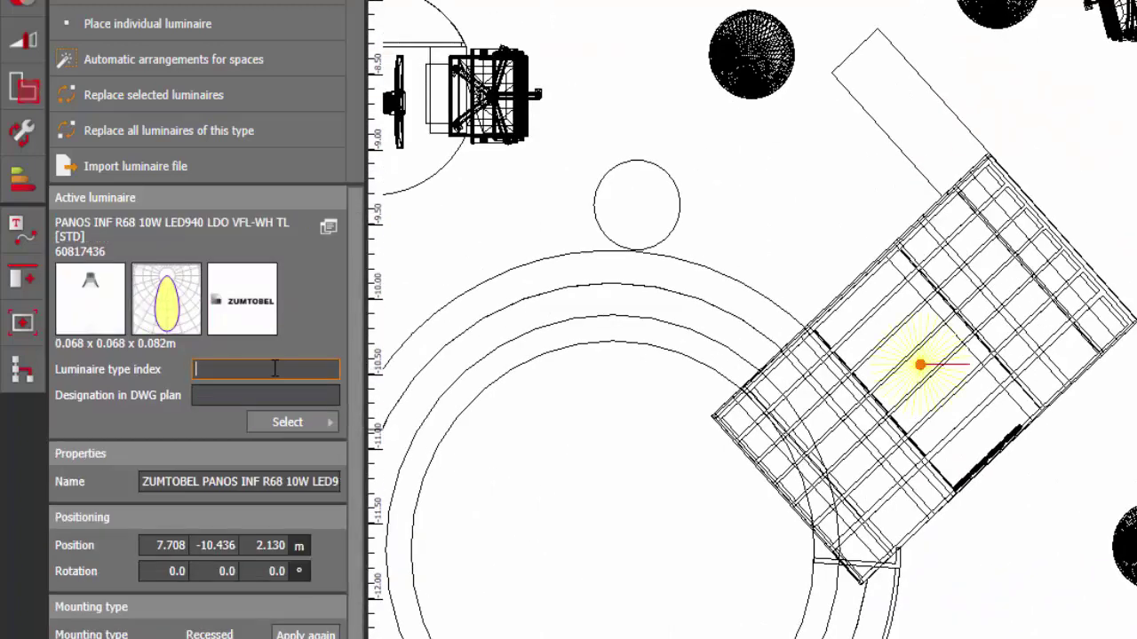
pyautogui.click(229, 396)
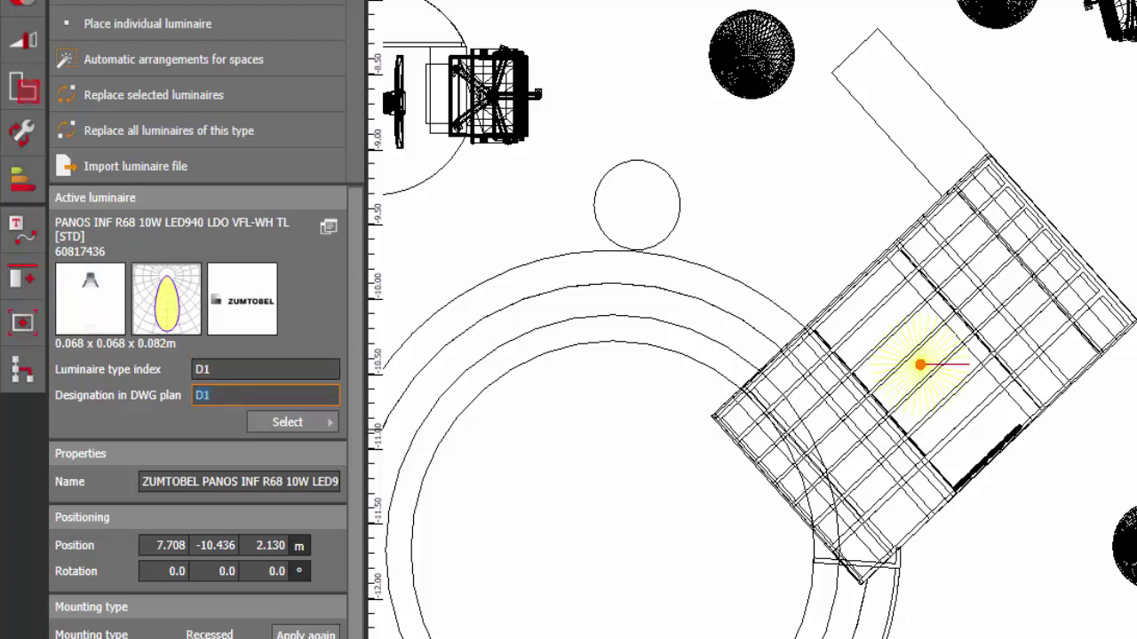
# Export the plan to a new file named CLSE Interior Architects Consultancy Option3 on the Desktop
pyautogui.scroll(-2, 269, 404)
pyautogui.scroll(2, 569, 551)
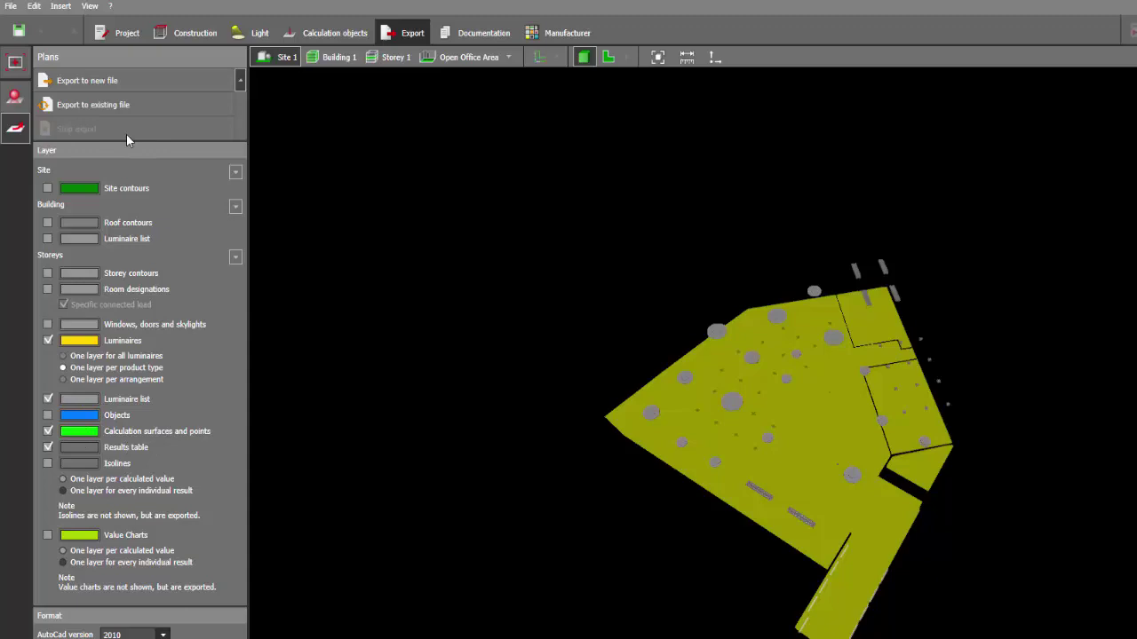
pyautogui.click(87, 81)
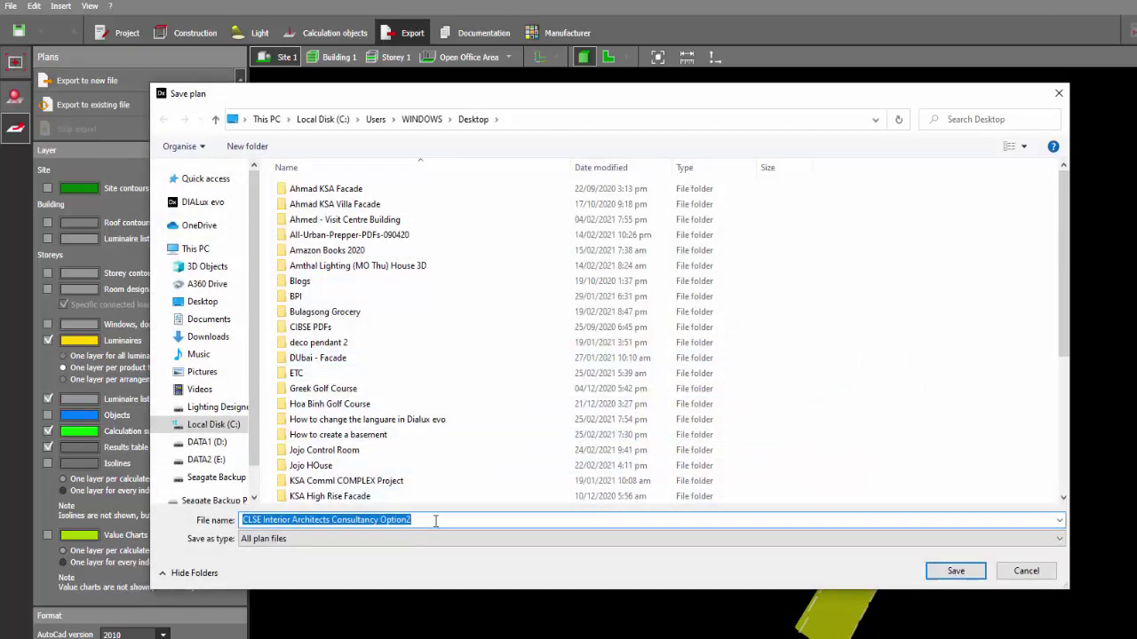
pyautogui.click(437, 521)
pyautogui.press('BackSpace')
pyautogui.write('3')
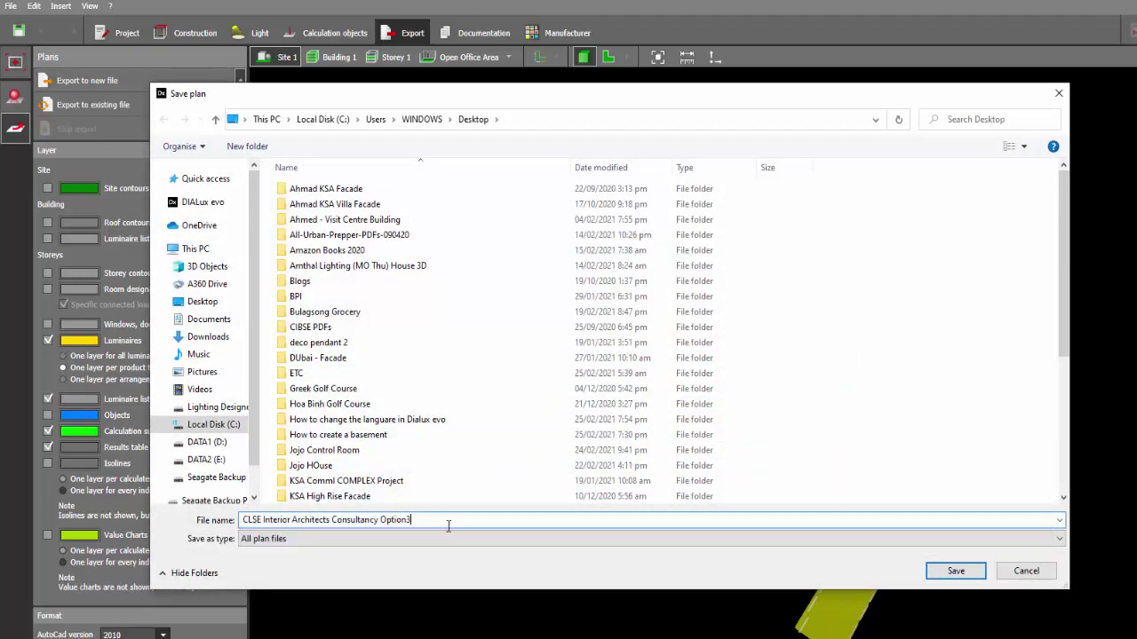
pyautogui.click(199, 302)
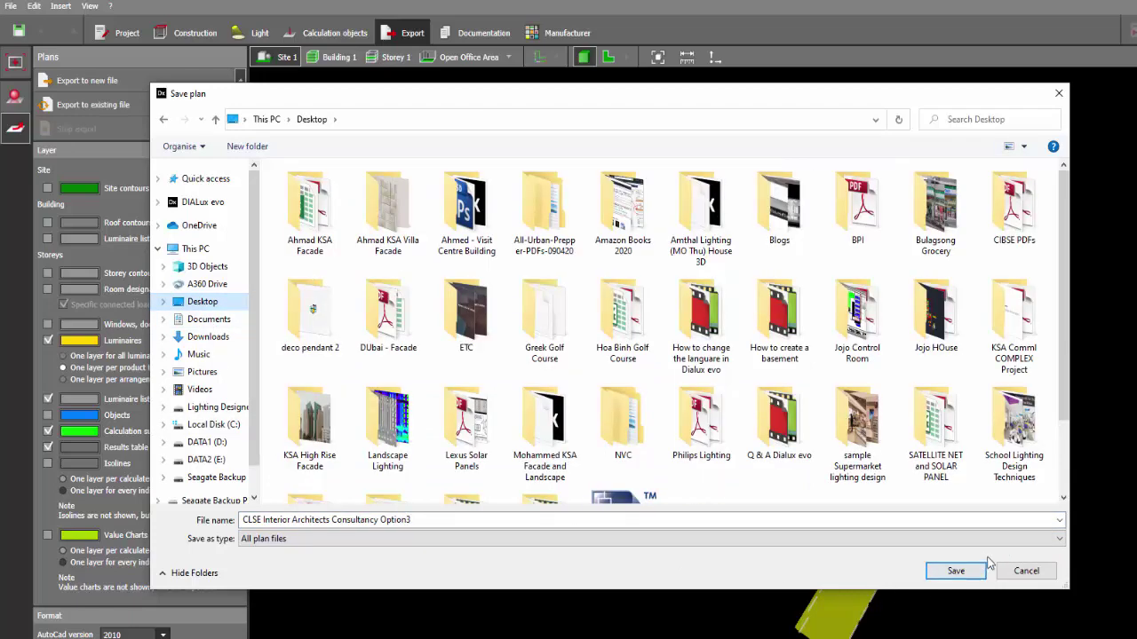
pyautogui.click(956, 571)
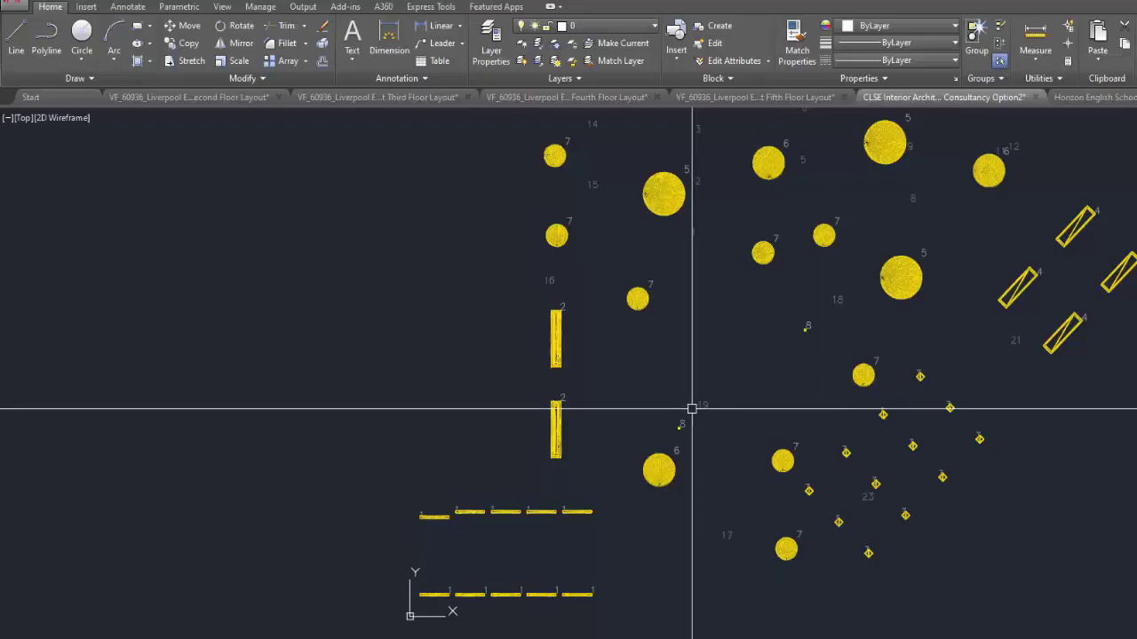
pyautogui.moveTo(690, 406); pyautogui.dragTo(622, 464, button='middle')
pyautogui.moveTo(1087, 385)
pyautogui.mouseDown(button='middle')
pyautogui.moveTo(444, 555)
pyautogui.moveTo(543, 514)
pyautogui.mouseUp(button='middle')
pyautogui.moveTo(498, 638); pyautogui.dragTo(678, 568, button='middle')
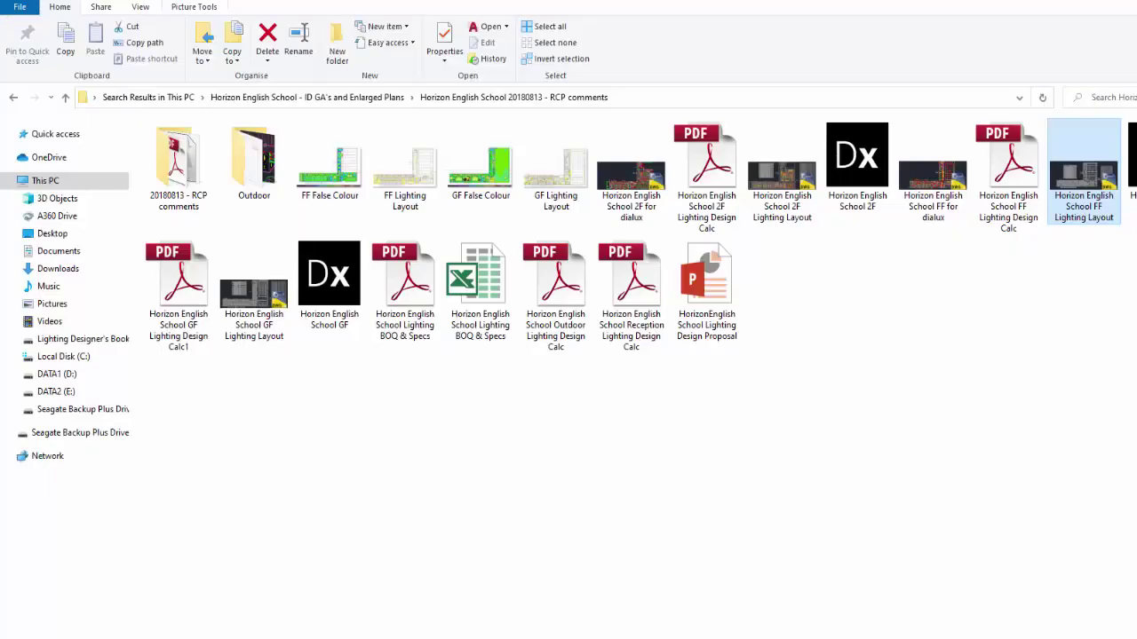
# Open CLSE Interior Architects Consultancy Option3 from the Desktop folder in AutoCAD and continue opening the foreign DWG file
pyautogui.click(45, 180)
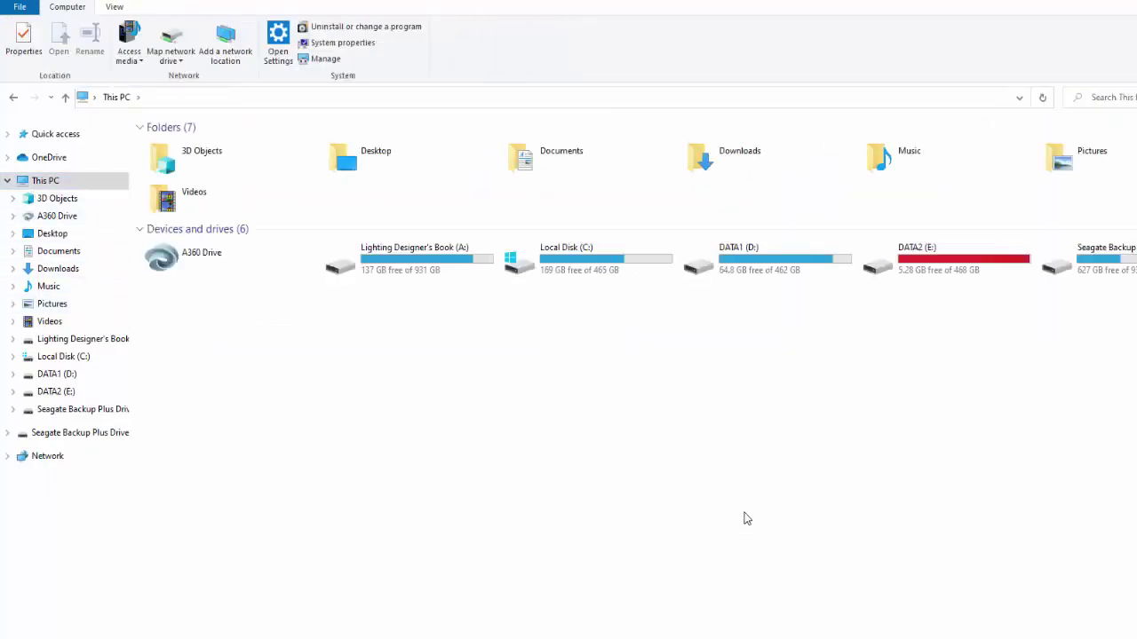
pyautogui.rightClick(743, 516)
pyautogui.press('Escape')
pyautogui.click(52, 233)
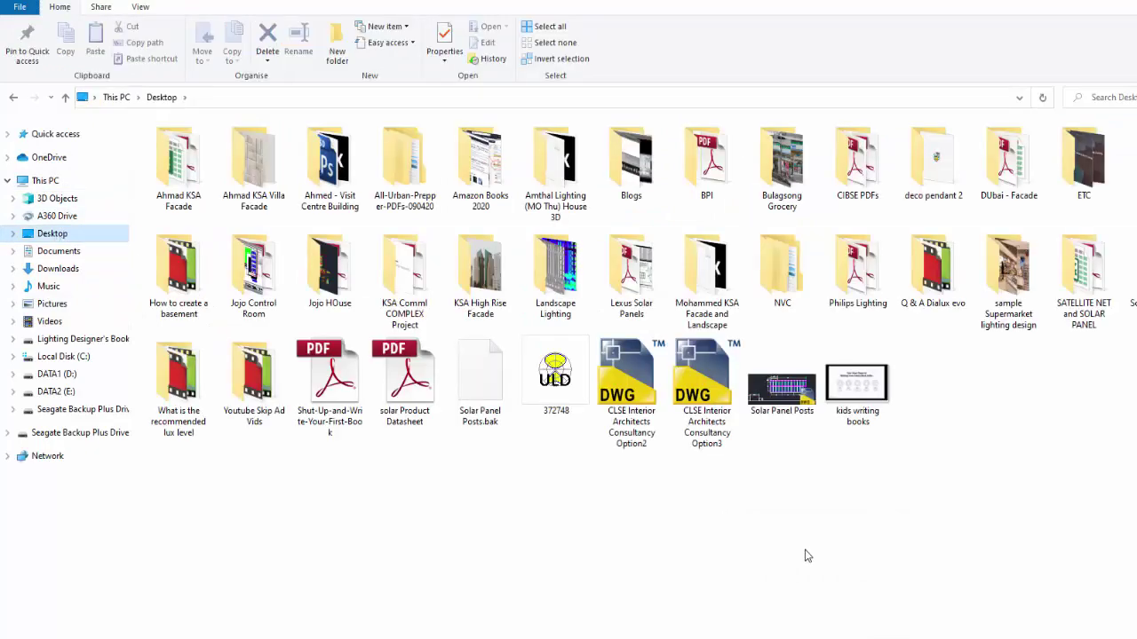
pyautogui.doubleClick(698, 494)
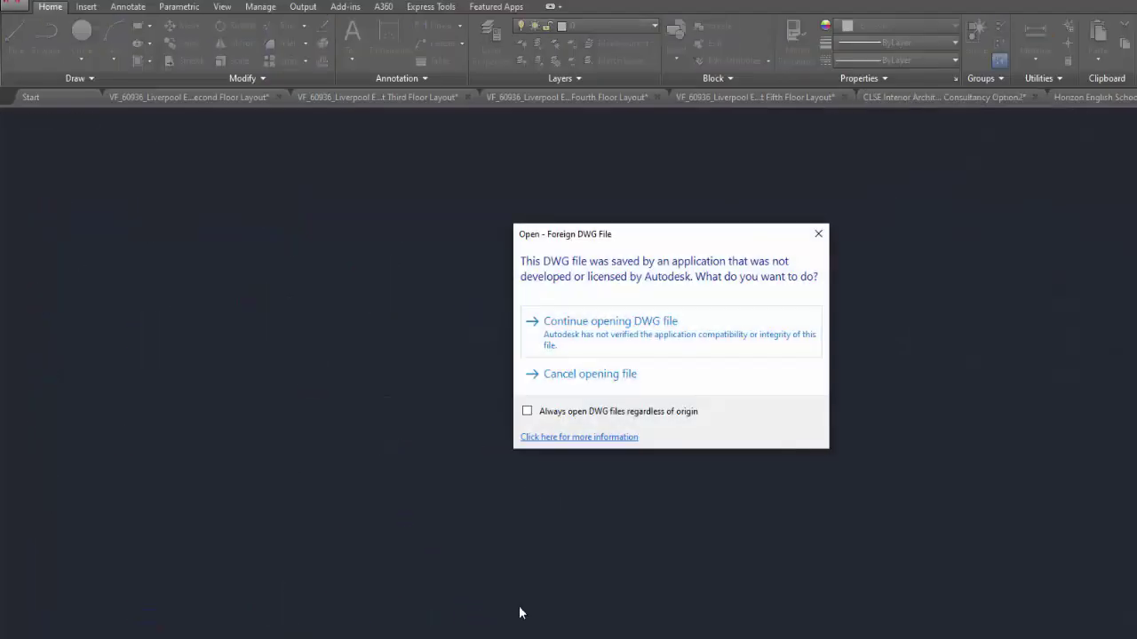
pyautogui.click(644, 355)
# Turn off the DLX_CALC layer to hide the green calculation surfaces over the luminaires
pyautogui.scroll(-5, 782, 406)
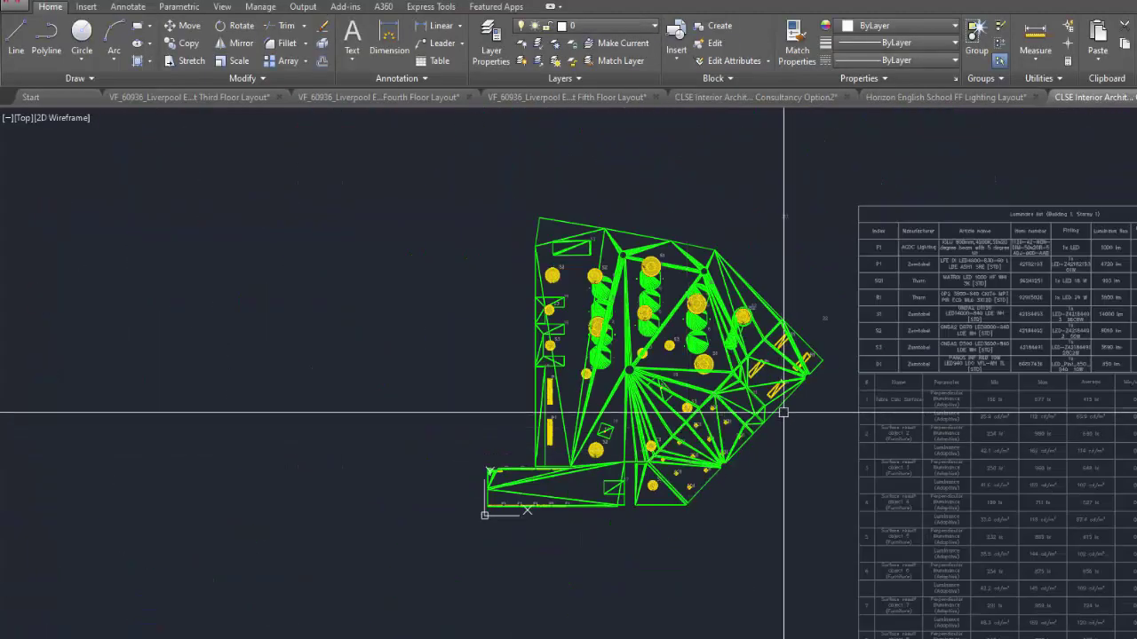
pyautogui.scroll(6, 810, 407)
pyautogui.click(810, 406)
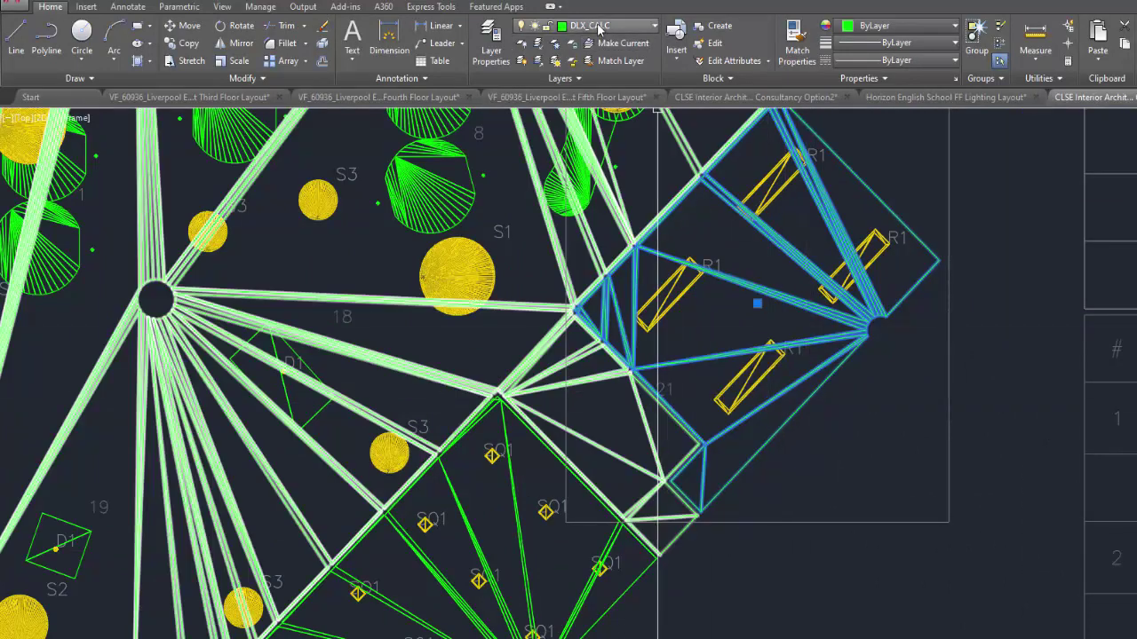
pyautogui.click(598, 29)
pyautogui.click(537, 78)
pyautogui.click(400, 233)
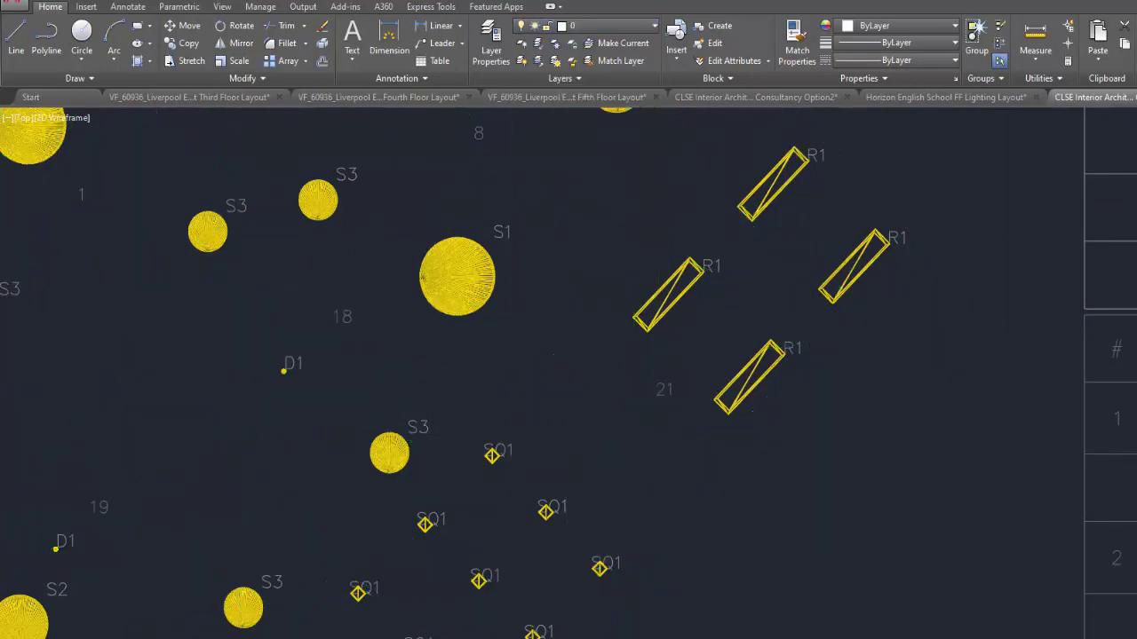
# Examine the custom labels beside the luminaires and compare them with the index column of the luminaire list
pyautogui.moveTo(421, 232); pyautogui.dragTo(682, 449, button='middle')
pyautogui.moveTo(1006, 409); pyautogui.dragTo(774, 335, button='middle')
pyautogui.moveTo(847, 345)
pyautogui.mouseDown(button='middle')
pyautogui.moveTo(650, 393)
pyautogui.moveTo(567, 432)
pyautogui.mouseUp(button='middle')
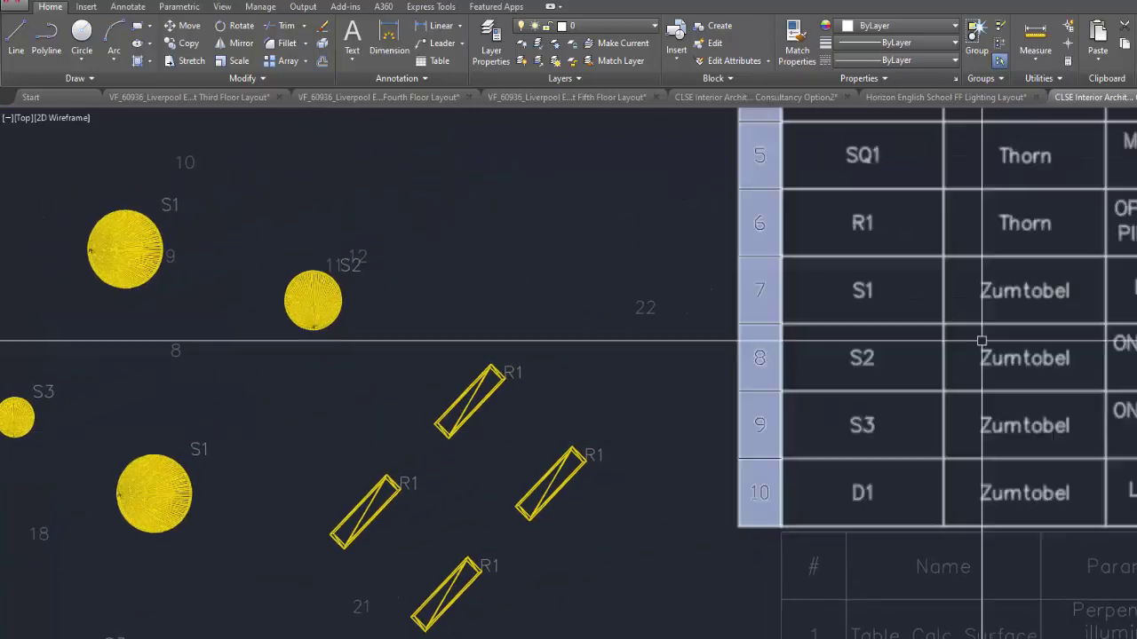
pyautogui.moveTo(979, 338); pyautogui.dragTo(730, 423, button='middle')
pyautogui.scroll(-4, 730, 423)
pyautogui.scroll(2, 632, 267)
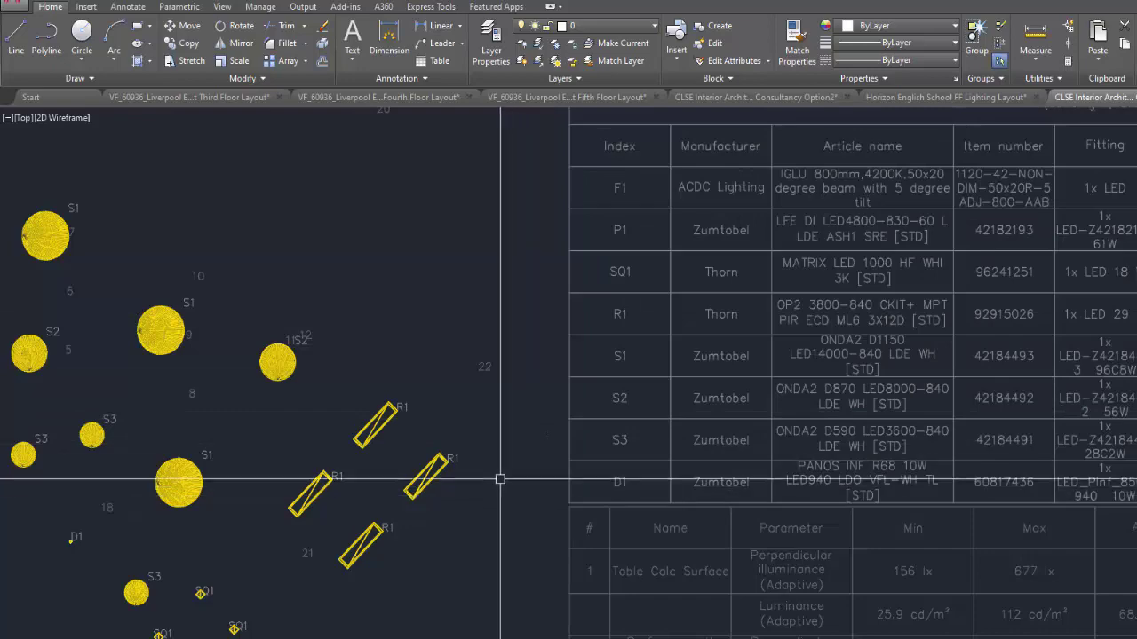
pyautogui.moveTo(494, 493)
pyautogui.mouseDown(button='middle')
pyautogui.moveTo(642, 469)
pyautogui.moveTo(680, 506)
pyautogui.moveTo(730, 519)
pyautogui.mouseUp(button='middle')
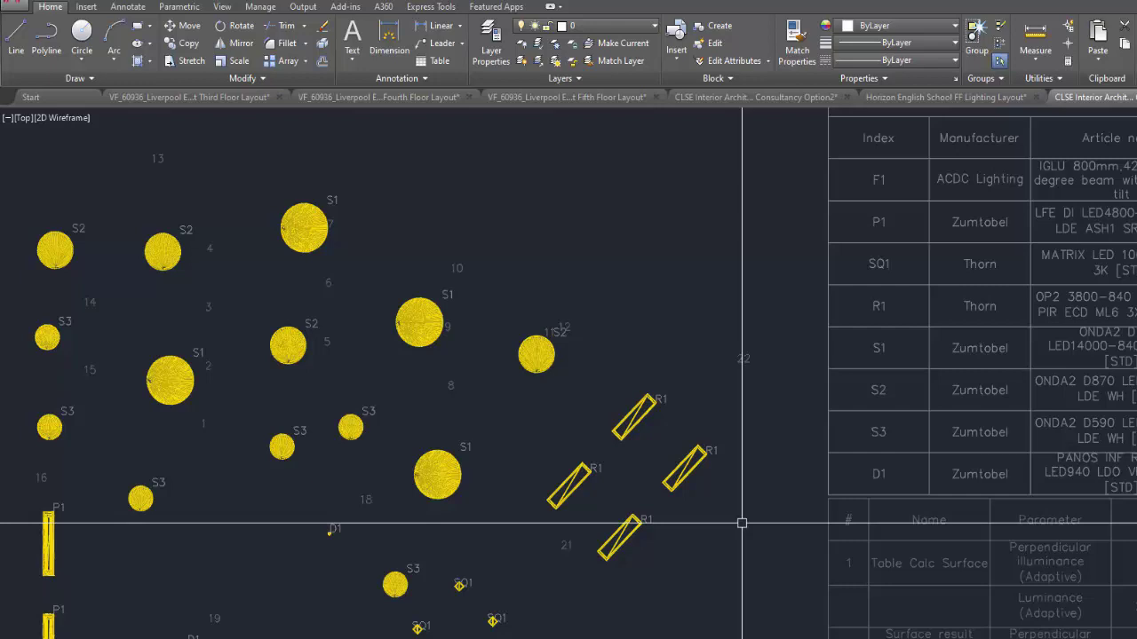
# Review the type designations across the luminaire layout against the Index and Manufacturer entries in the luminaire table
pyautogui.moveTo(681, 481)
pyautogui.mouseDown(button='middle')
pyautogui.moveTo(746, 411)
pyautogui.moveTo(692, 418)
pyautogui.moveTo(781, 412)
pyautogui.mouseUp(button='middle')
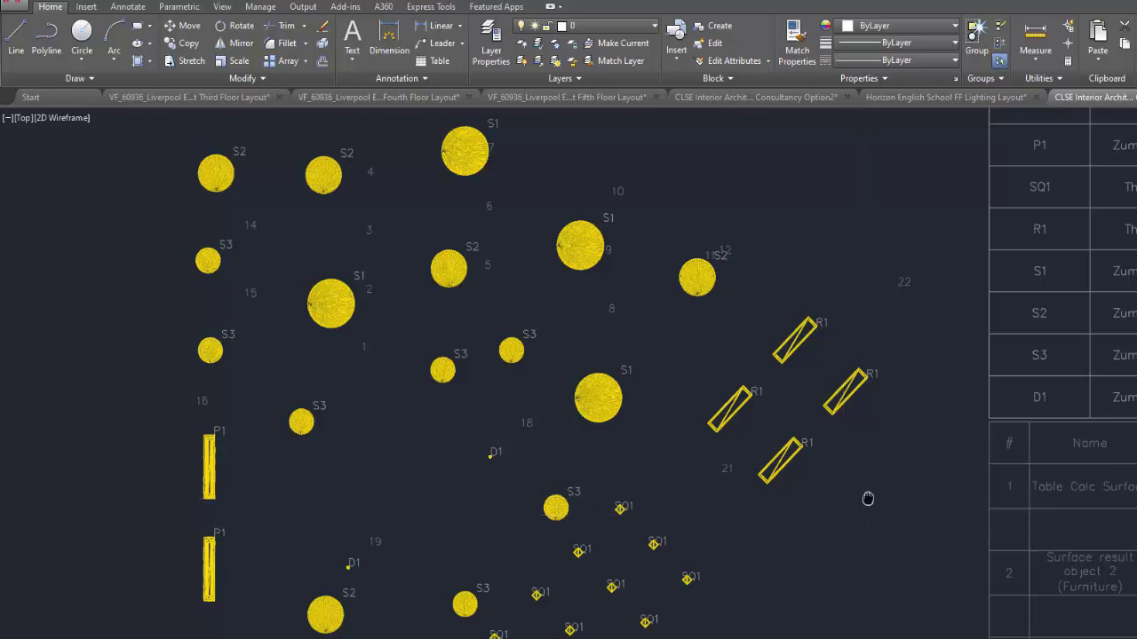
pyautogui.moveTo(867, 498); pyautogui.dragTo(936, 495, button='middle')
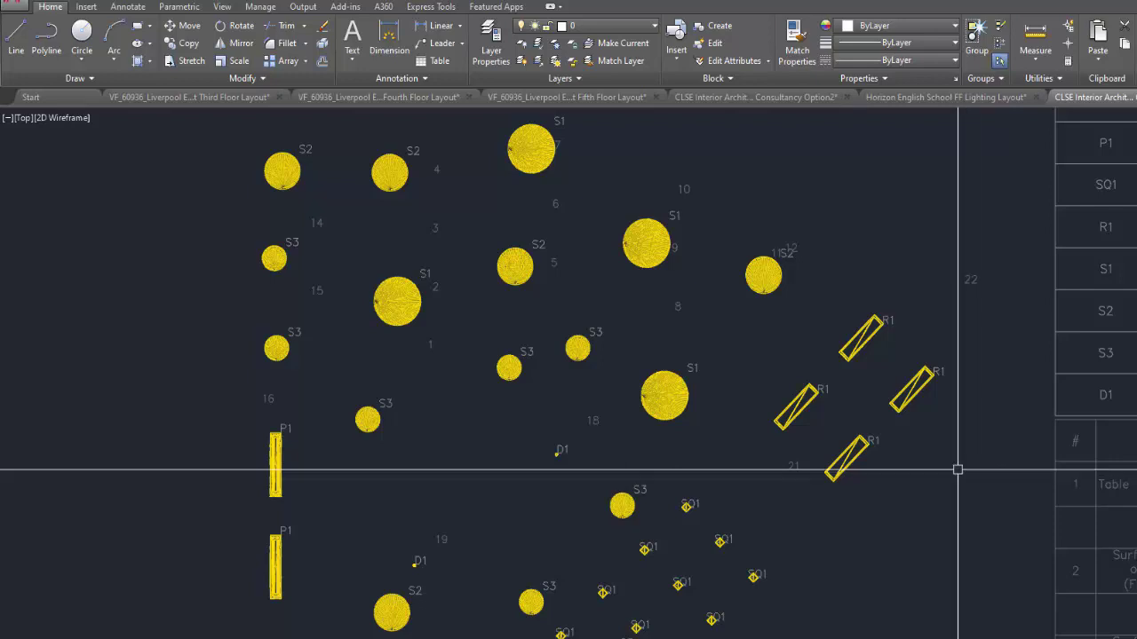
pyautogui.moveTo(972, 418); pyautogui.dragTo(957, 456, button='middle')
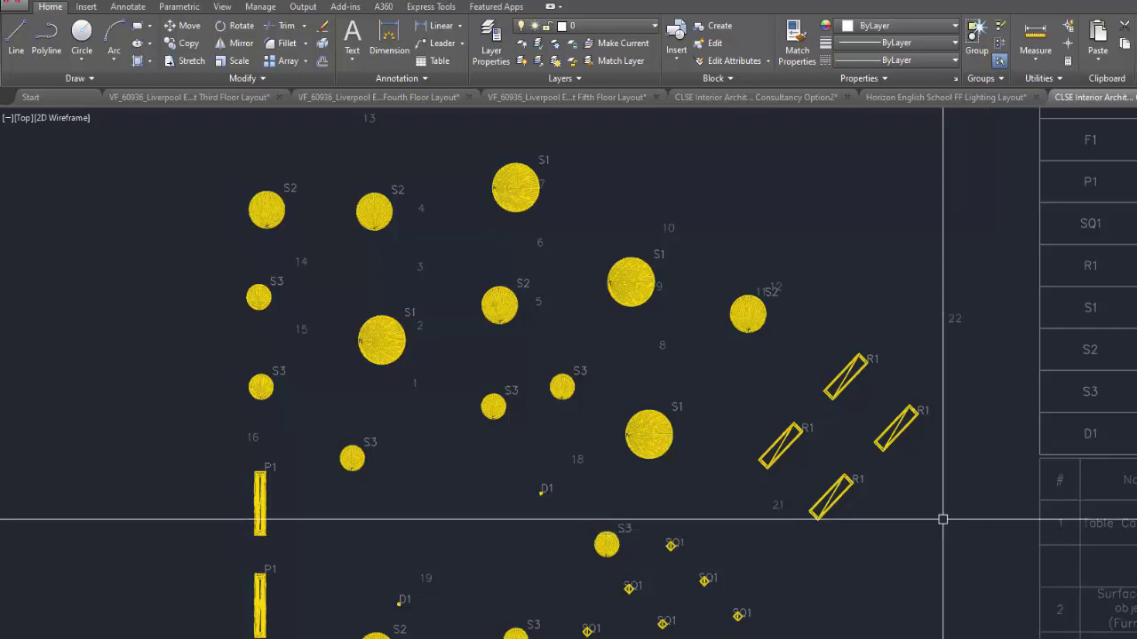
pyautogui.scroll(2, 915, 444)
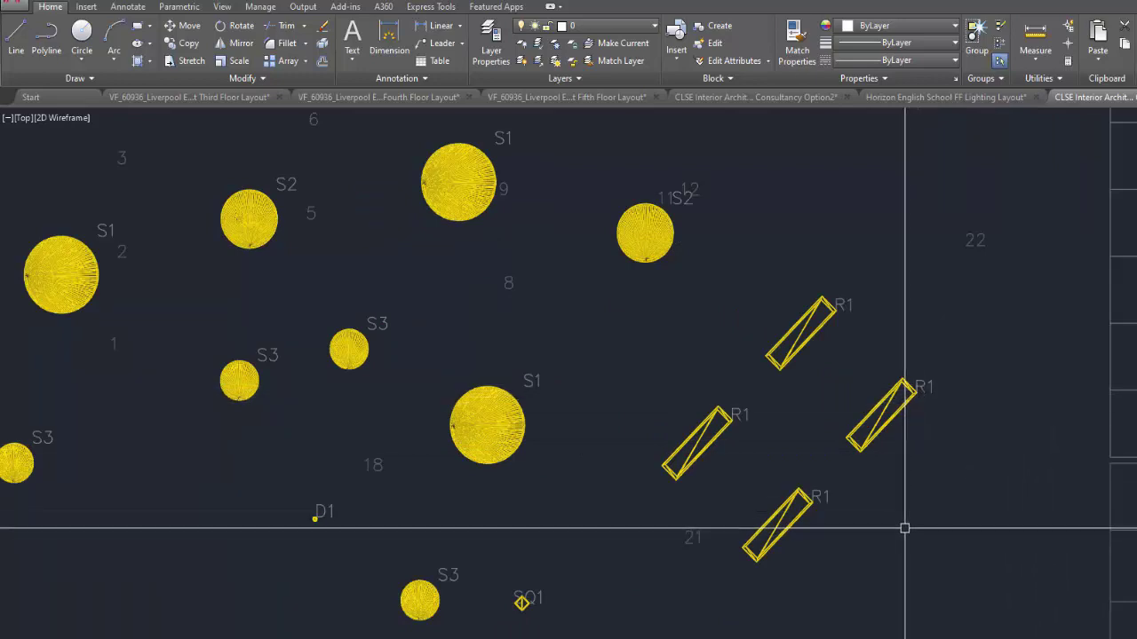
pyautogui.moveTo(967, 522)
pyautogui.mouseDown(button='middle')
pyautogui.moveTo(889, 527)
pyautogui.moveTo(845, 548)
pyautogui.mouseUp(button='middle')
pyautogui.moveTo(924, 284); pyautogui.dragTo(678, 455, button='middle')
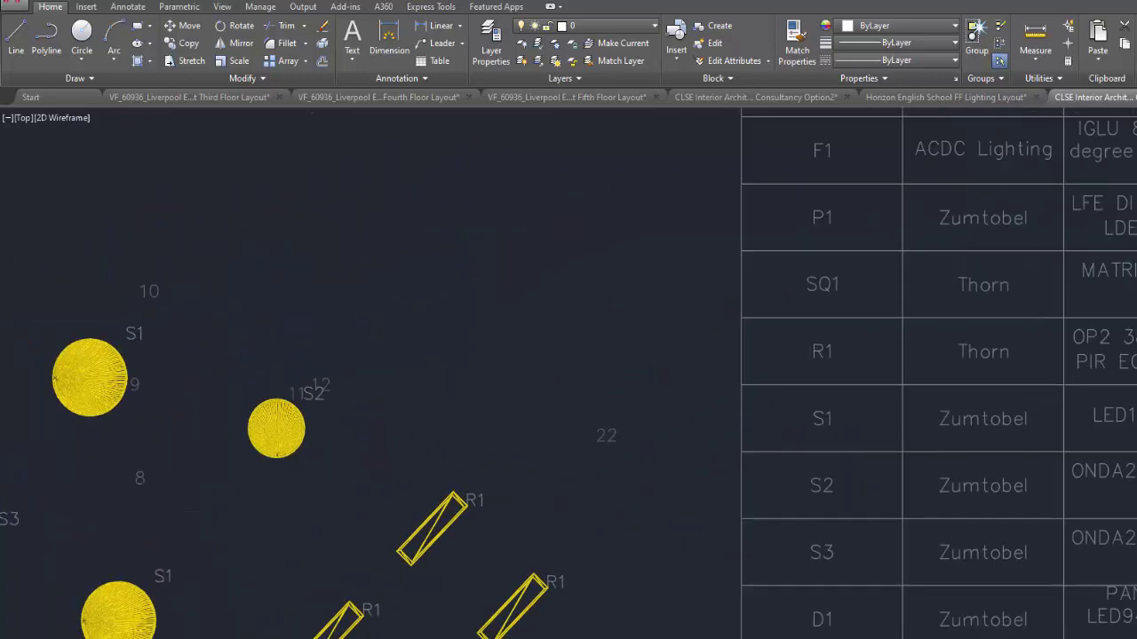
pyautogui.moveTo(851, 226); pyautogui.dragTo(831, 301, button='middle')
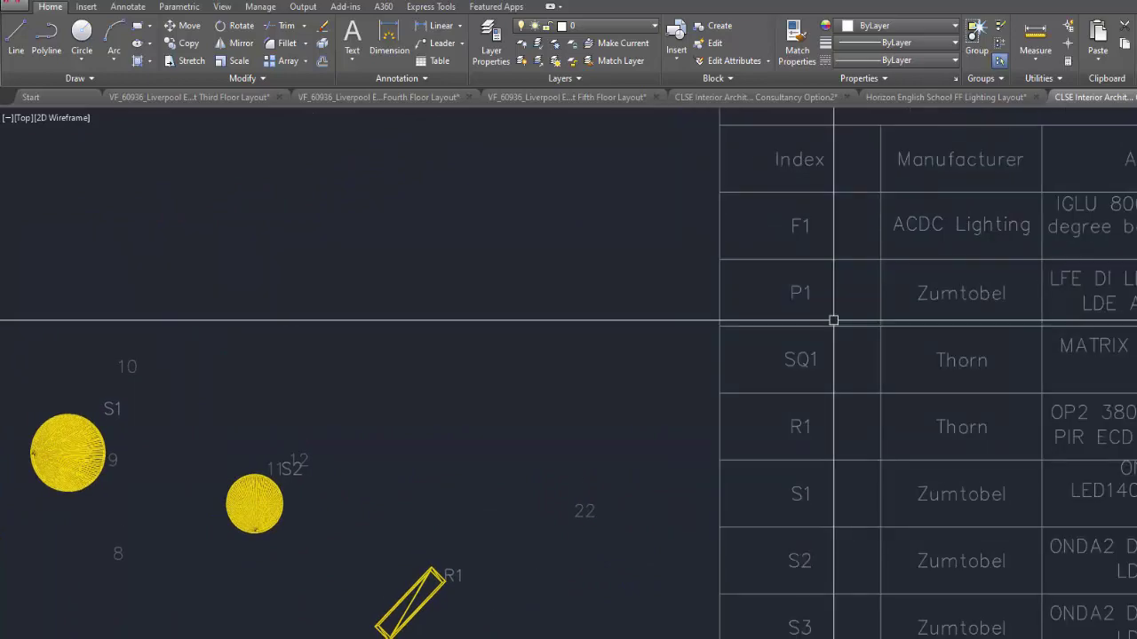
pyautogui.moveTo(848, 513); pyautogui.dragTo(895, 427, button='middle')
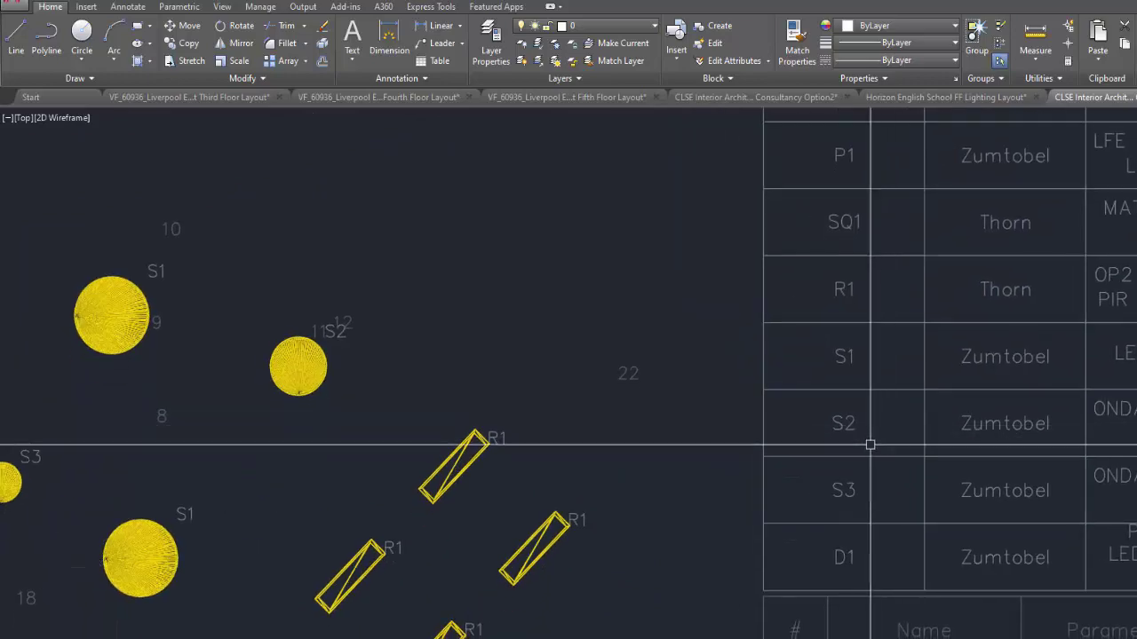
pyautogui.scroll(-4, 784, 494)
pyautogui.moveTo(771, 471); pyautogui.dragTo(860, 445, button='middle')
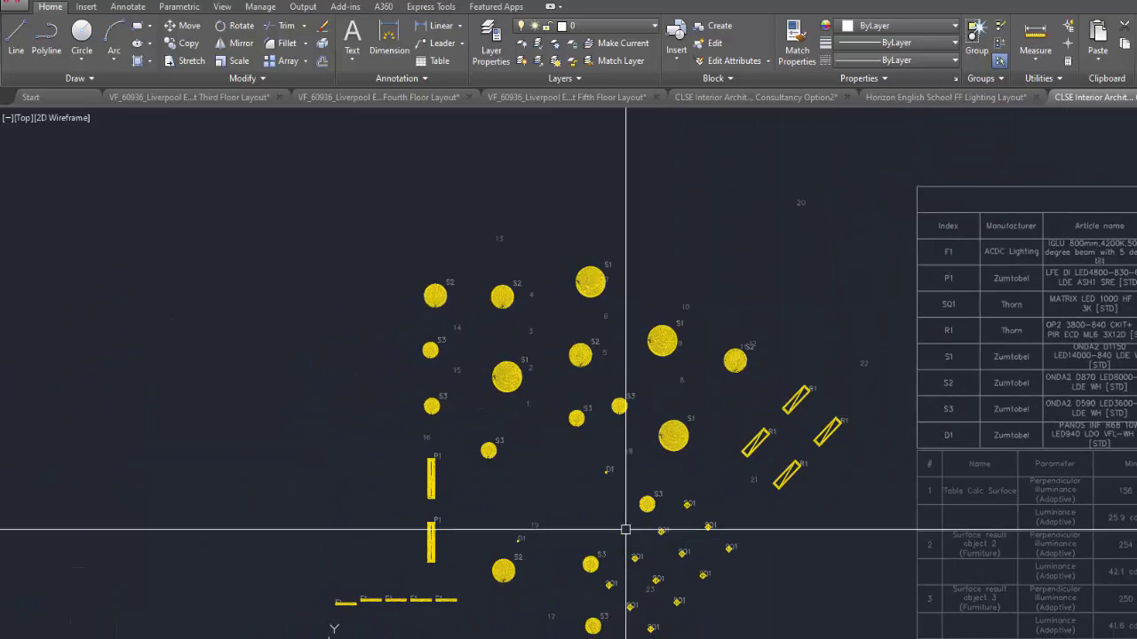
pyautogui.scroll(5, 624, 527)
pyautogui.scroll(-3, 659, 515)
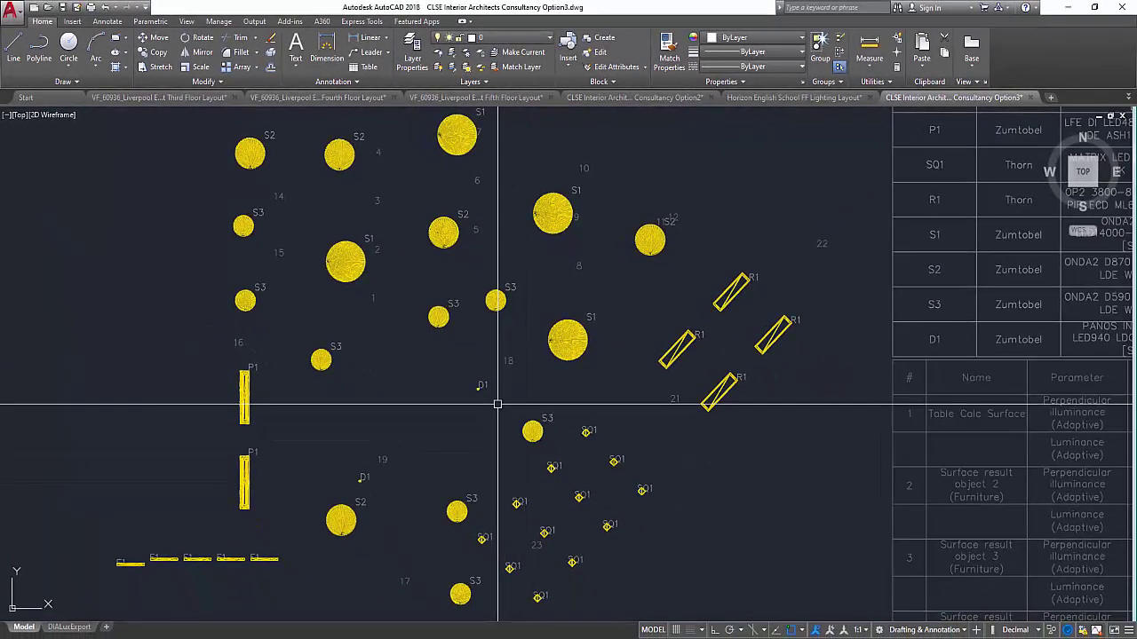
pyautogui.scroll(-3, 485, 401)
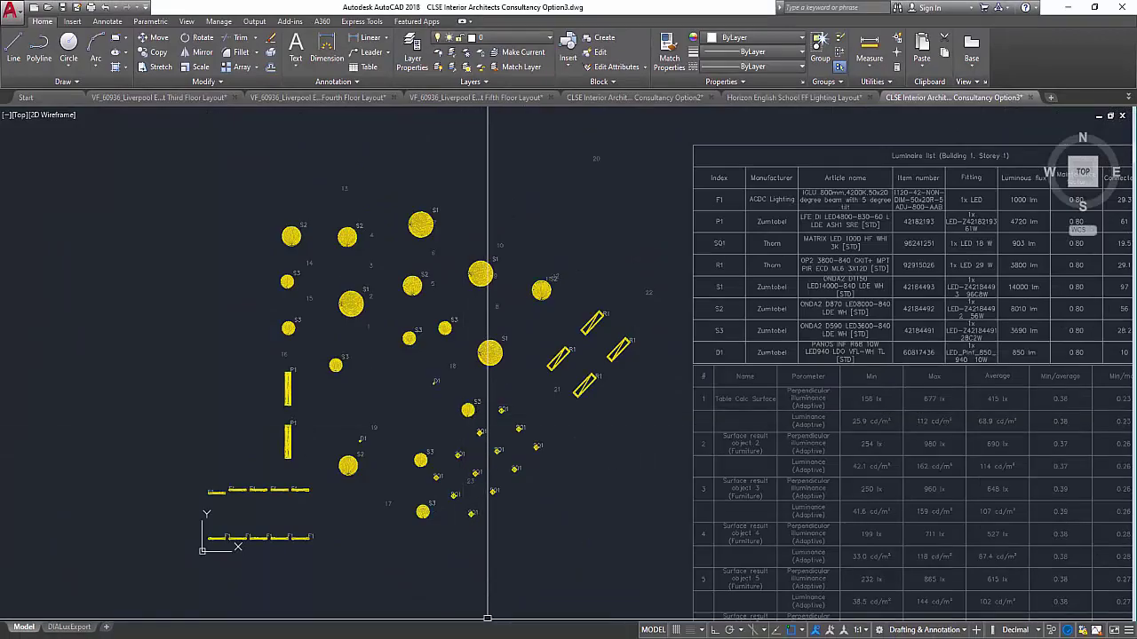
# Switch to DIALux evo and display Storey 1 of Building 1 in the 3D construction view
pyautogui.hotkey('alt', 'Tab')
pyautogui.click(107, 43)
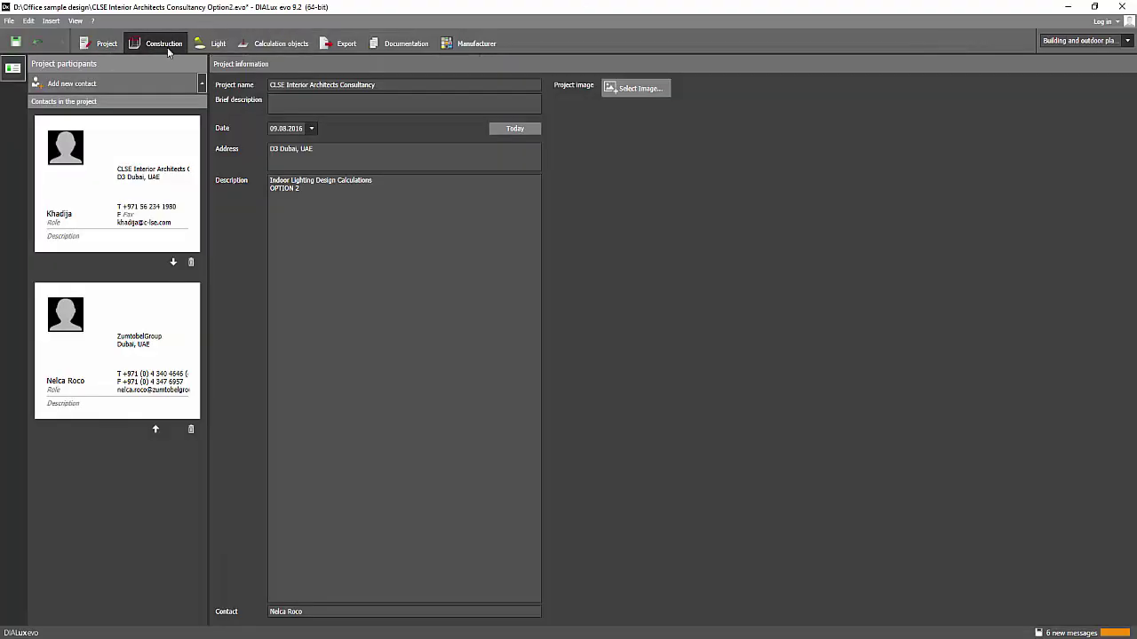
pyautogui.click(164, 43)
pyautogui.click(331, 64)
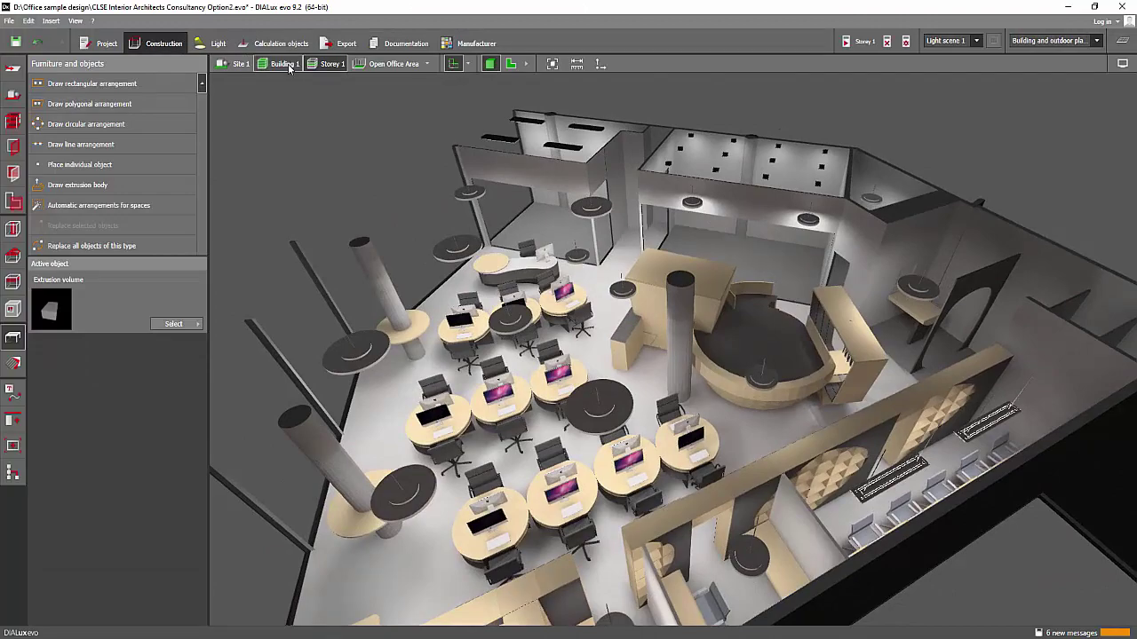
pyautogui.click(283, 64)
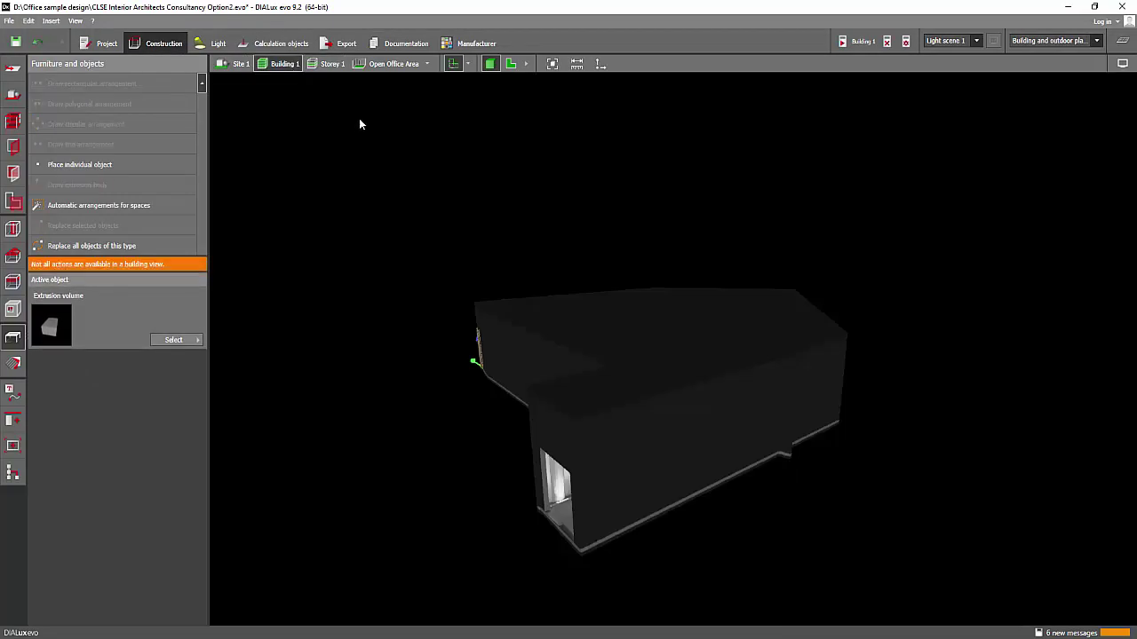
pyautogui.click(329, 65)
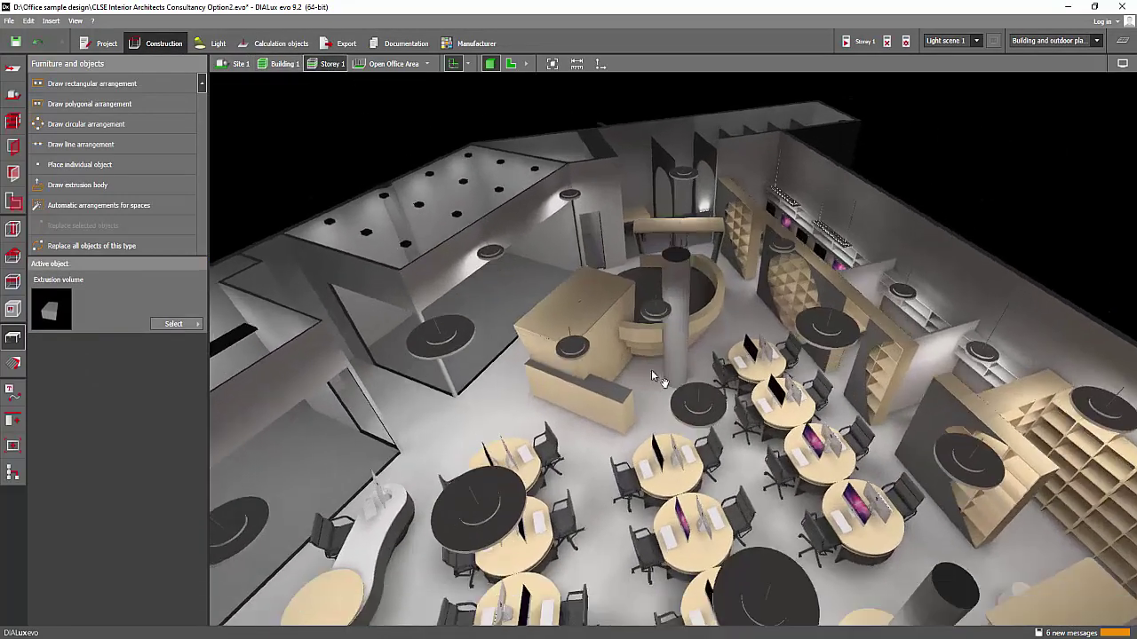
# Inspect the office interior in 3D, viewing the pendant luminaires and workstations from eye level and from above
pyautogui.moveTo(652, 372); pyautogui.dragTo(663, 407, button='right')
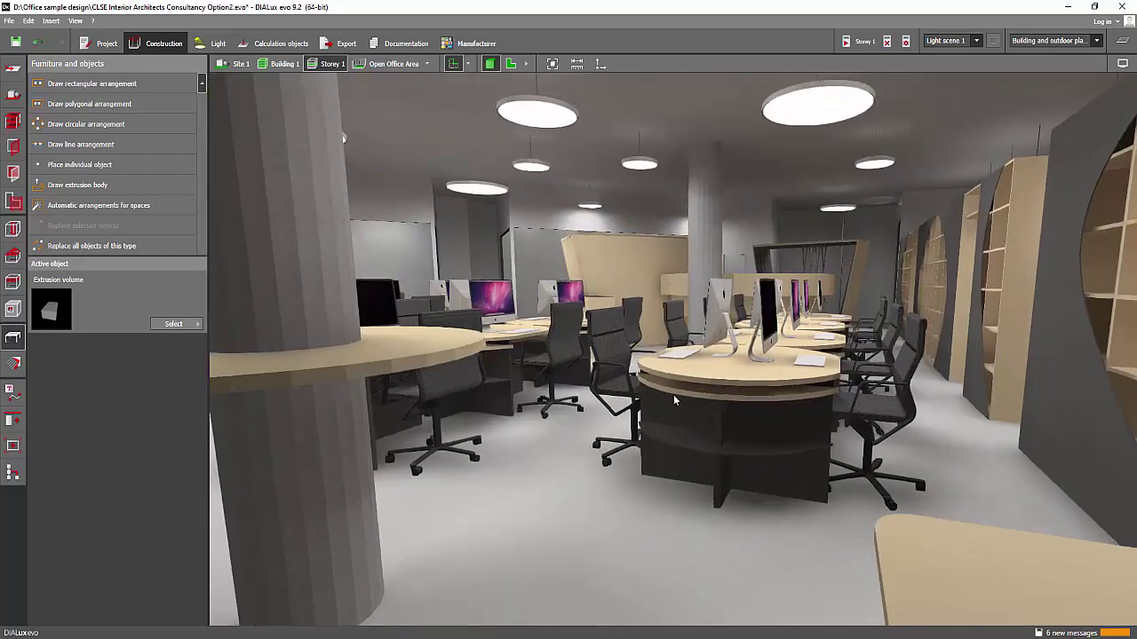
pyautogui.scroll(4, 674, 396)
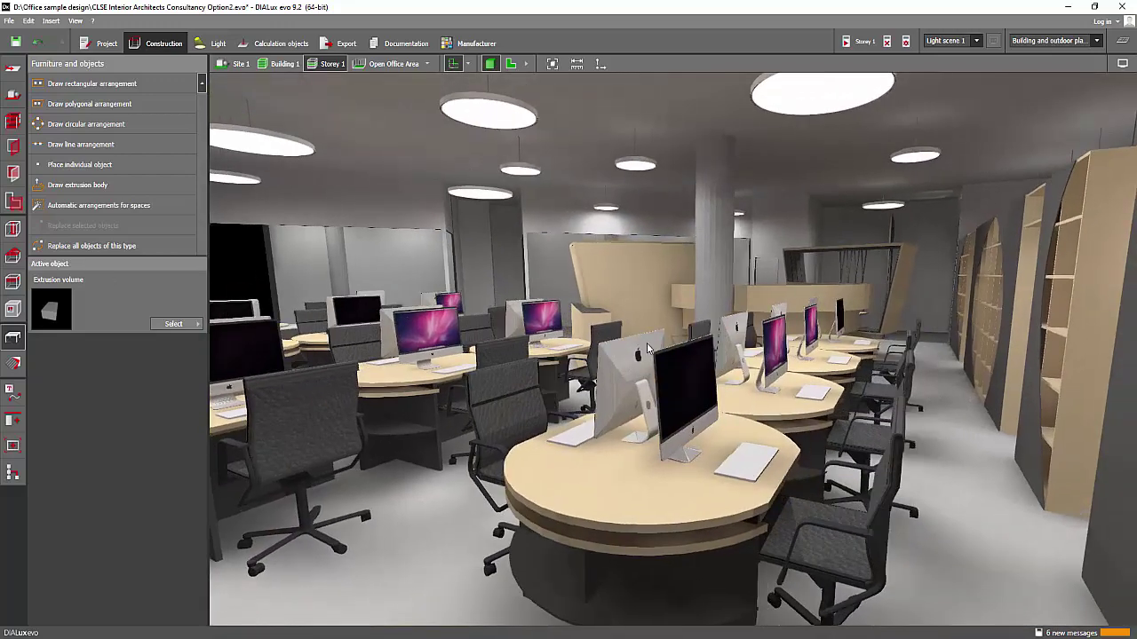
pyautogui.scroll(-4, 648, 348)
pyautogui.scroll(4, 652, 369)
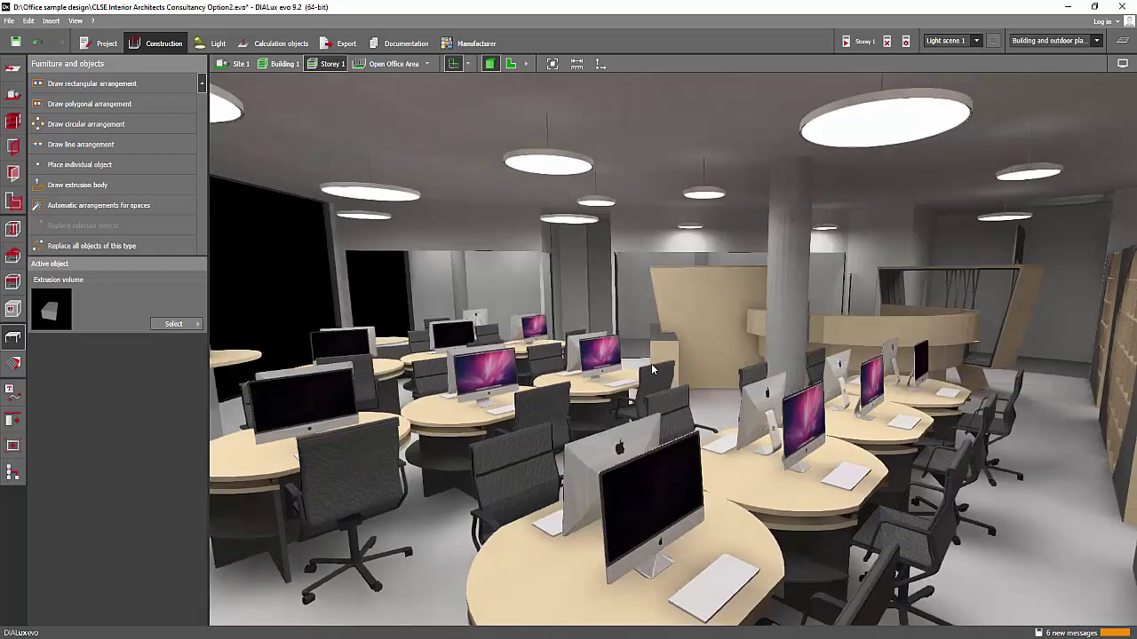
pyautogui.moveTo(620, 371); pyautogui.dragTo(698, 369, button='right')
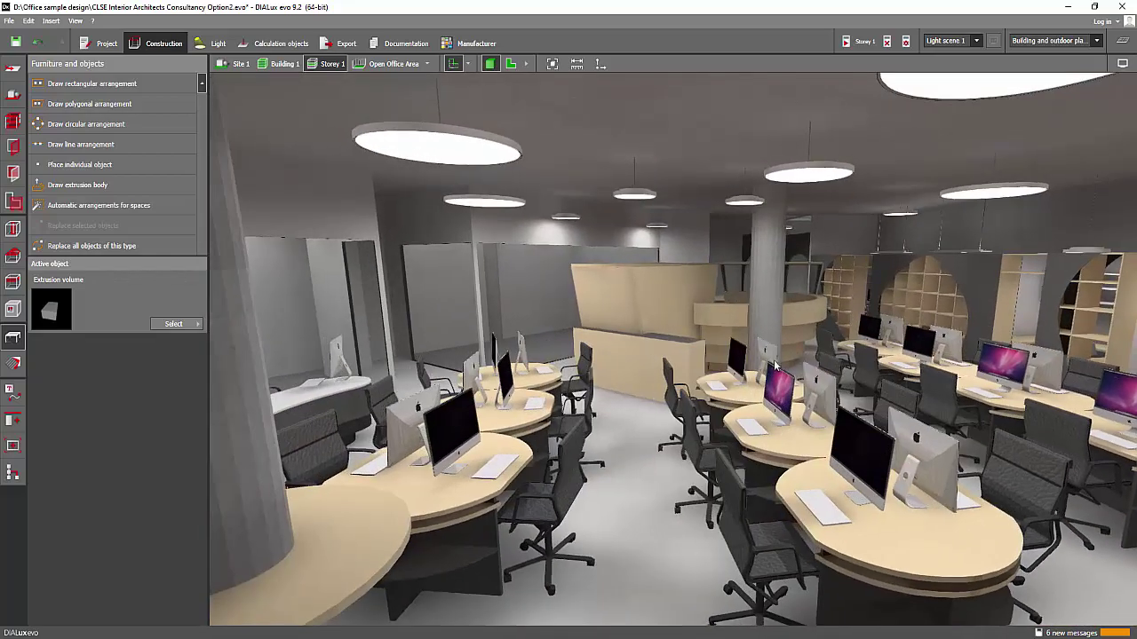
pyautogui.scroll(-3, 802, 340)
pyautogui.scroll(3, 740, 328)
pyautogui.moveTo(737, 328); pyautogui.dragTo(676, 333, button='middle')
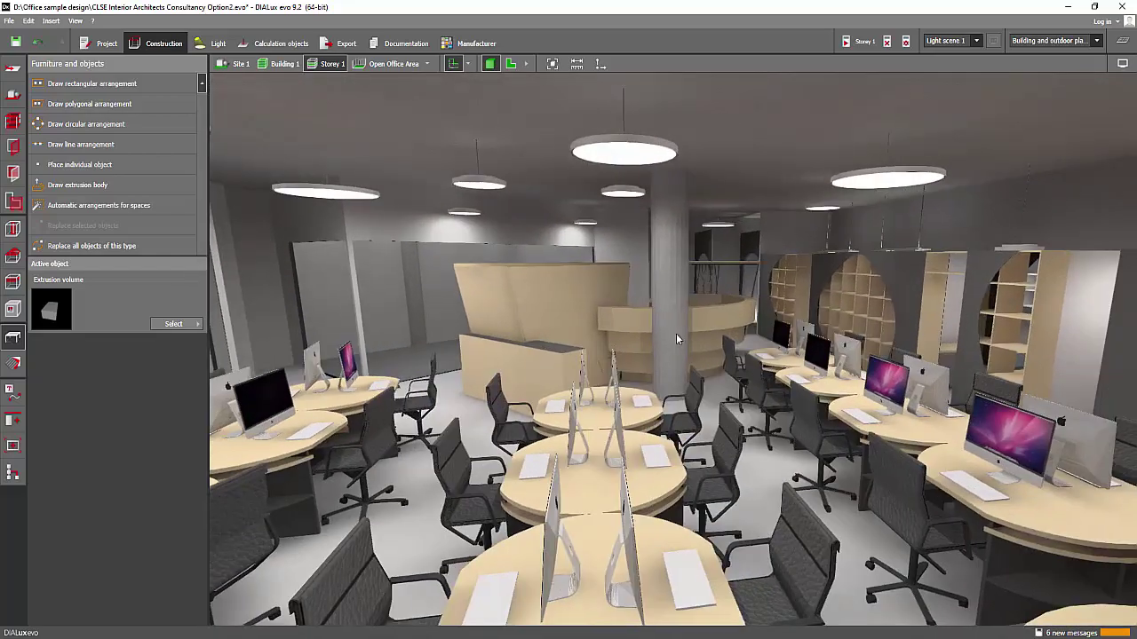
pyautogui.moveTo(676, 333); pyautogui.dragTo(676, 345, button='right')
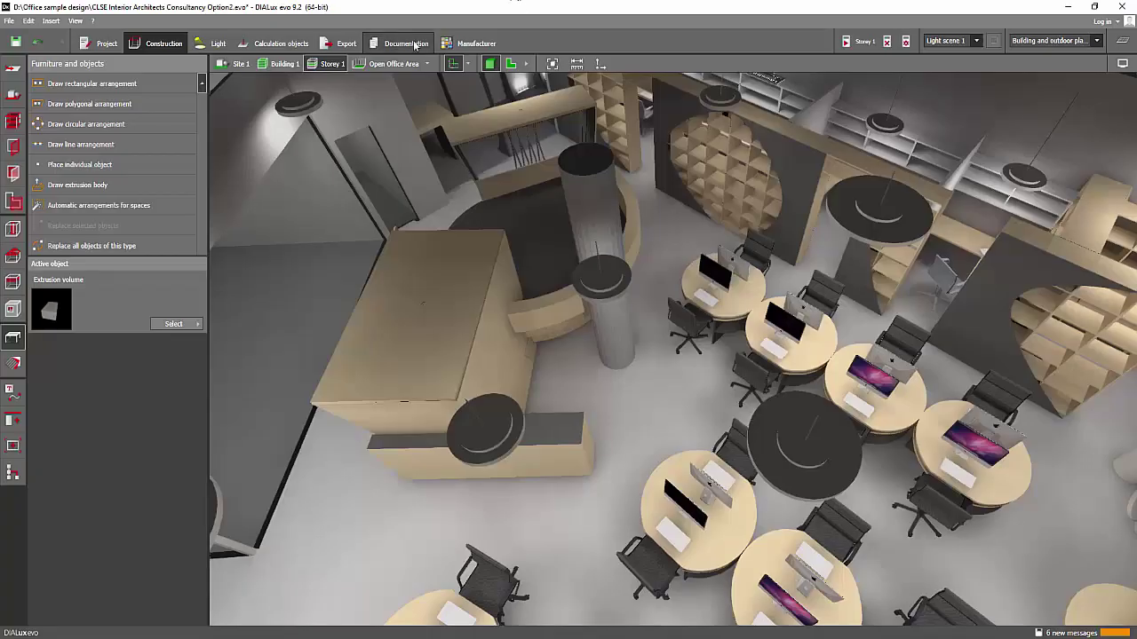
# Open the project-level luminaire list in the documentation and check the Index column for each luminaire type
pyautogui.click(401, 43)
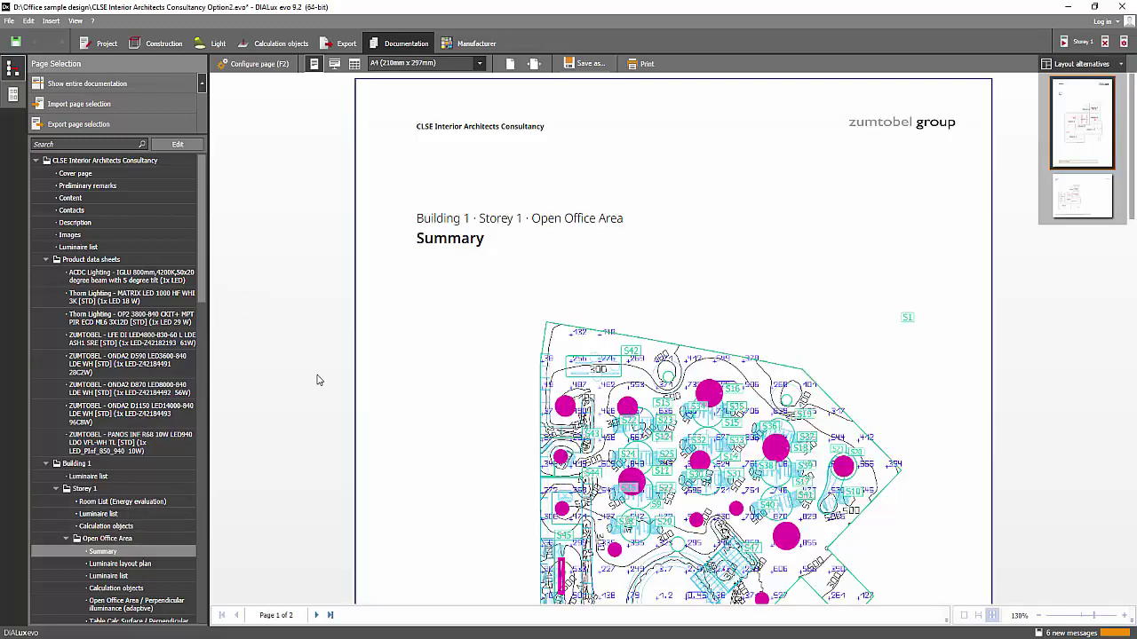
pyautogui.scroll(-3, 571, 384)
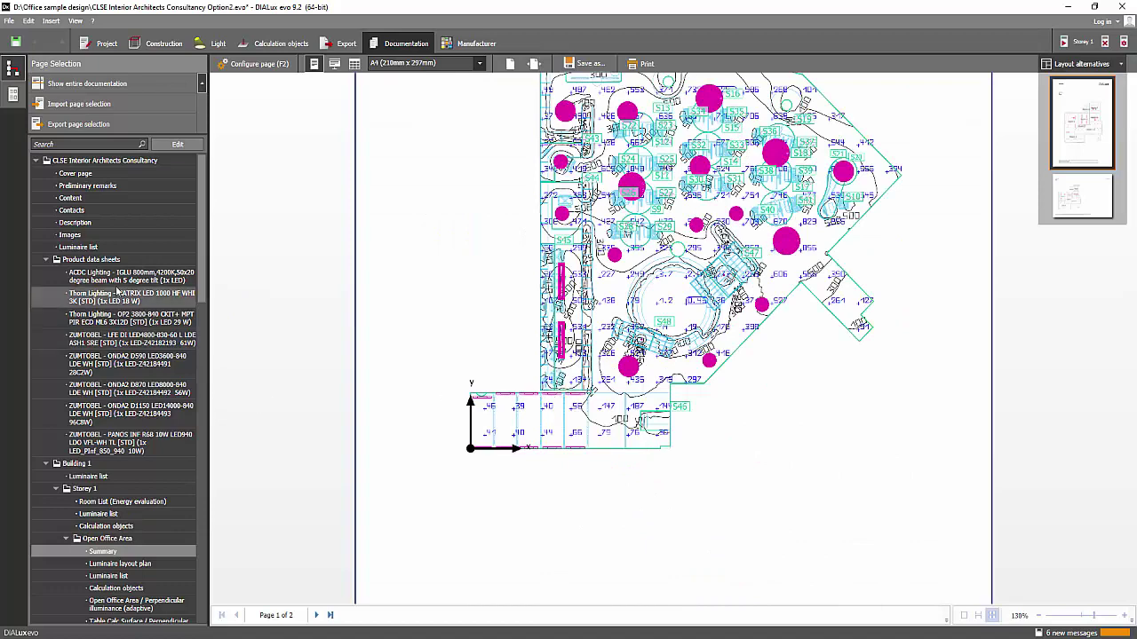
pyautogui.click(82, 246)
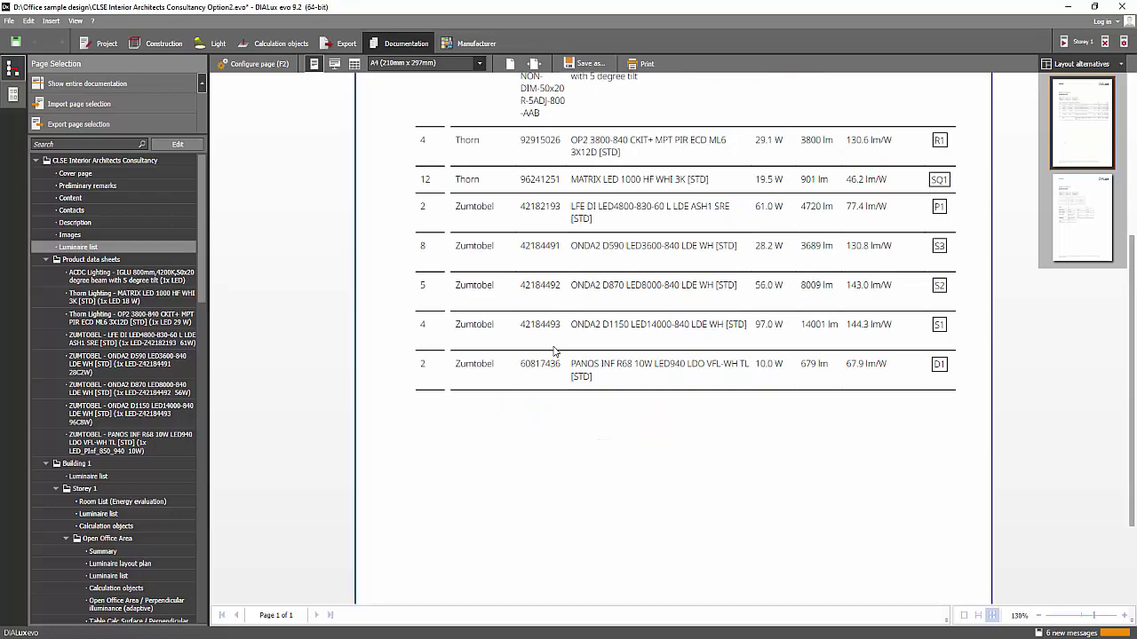
pyautogui.scroll(2, 741, 369)
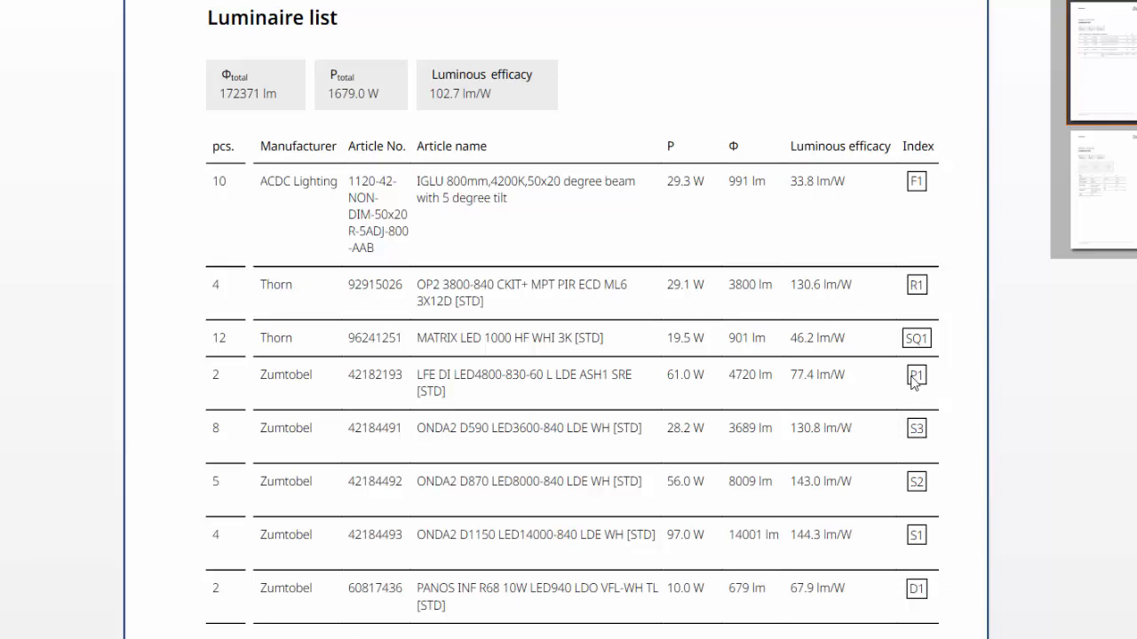
pyautogui.scroll(-3, 568, 355)
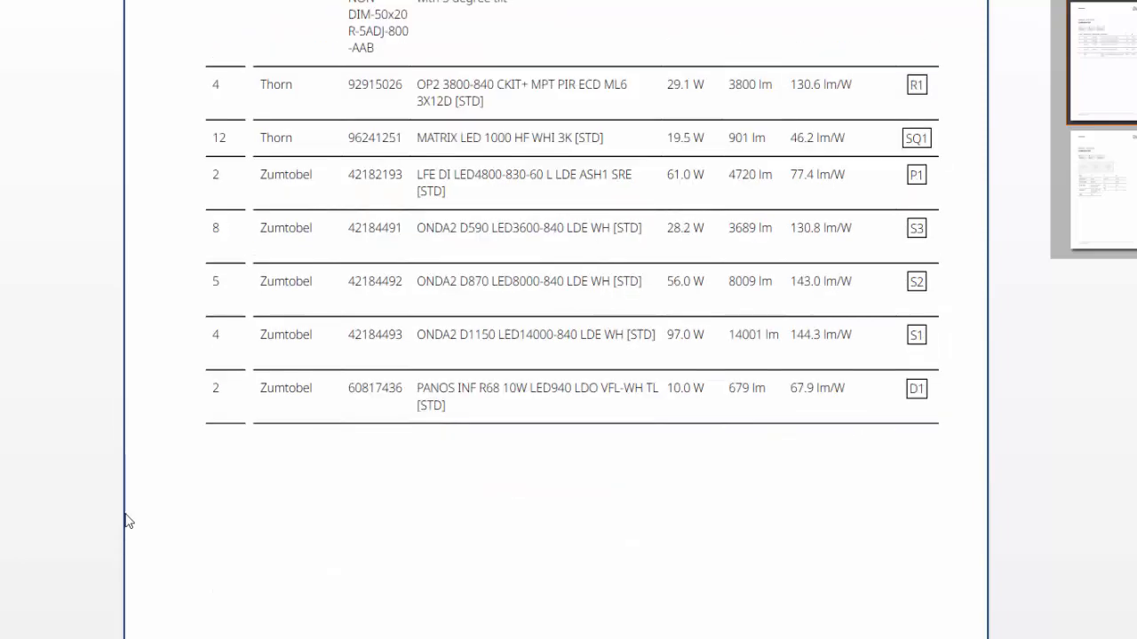
pyautogui.scroll(3, 241, 574)
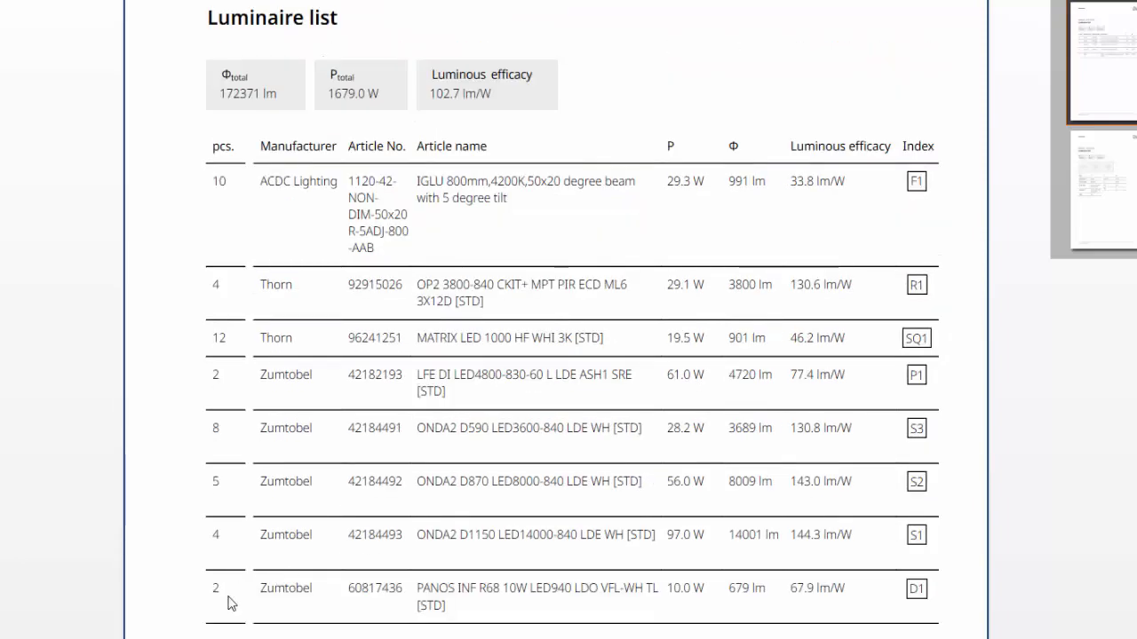